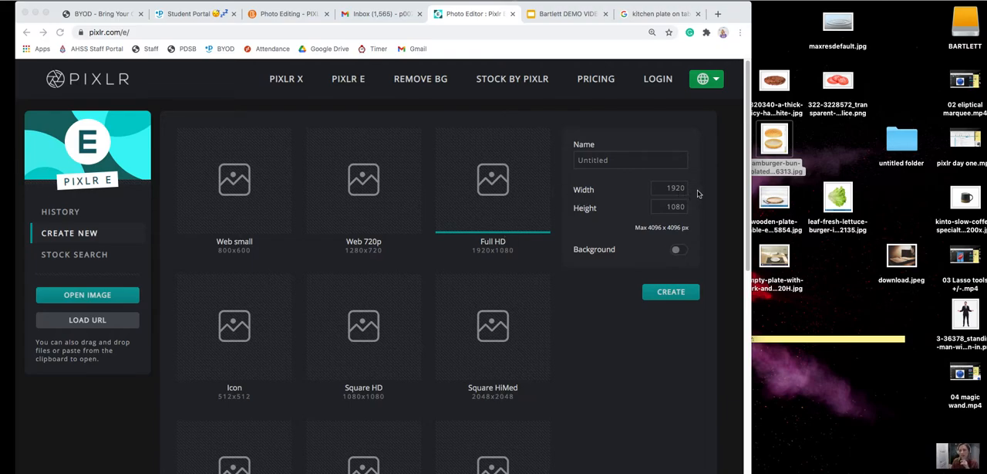
# Create a Full HD 1920 x 1080 image and add the empty-plate photo from the desktop to it as a layer.
pyautogui.click(502, 184)
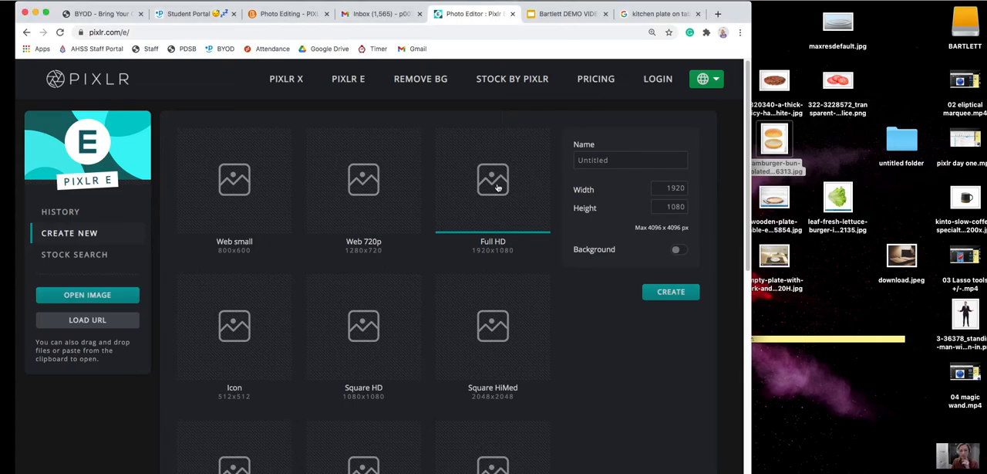
pyautogui.click(676, 294)
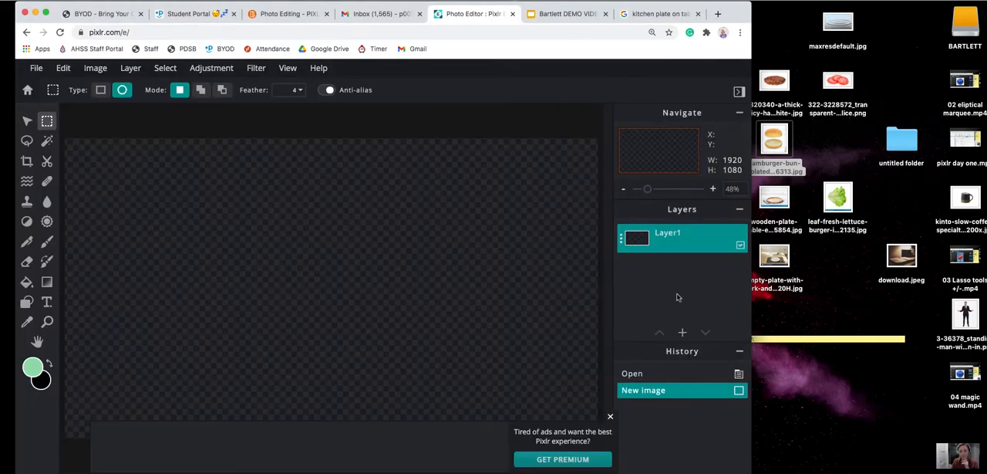
pyautogui.click(776, 260)
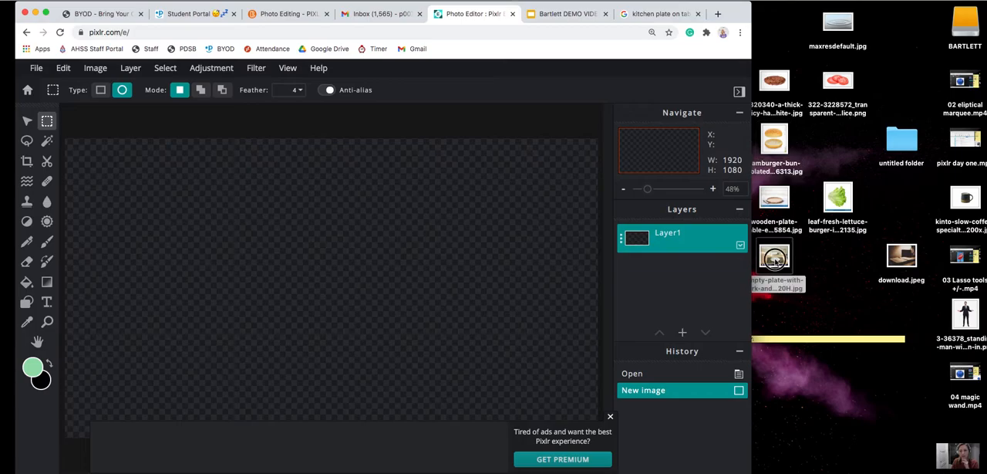
pyautogui.moveTo(776, 260); pyautogui.dragTo(341, 253)
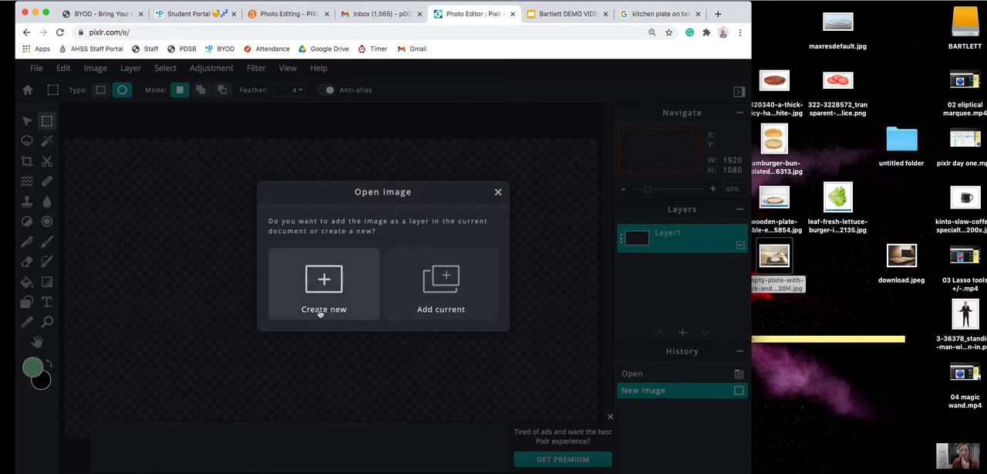
pyautogui.click(445, 279)
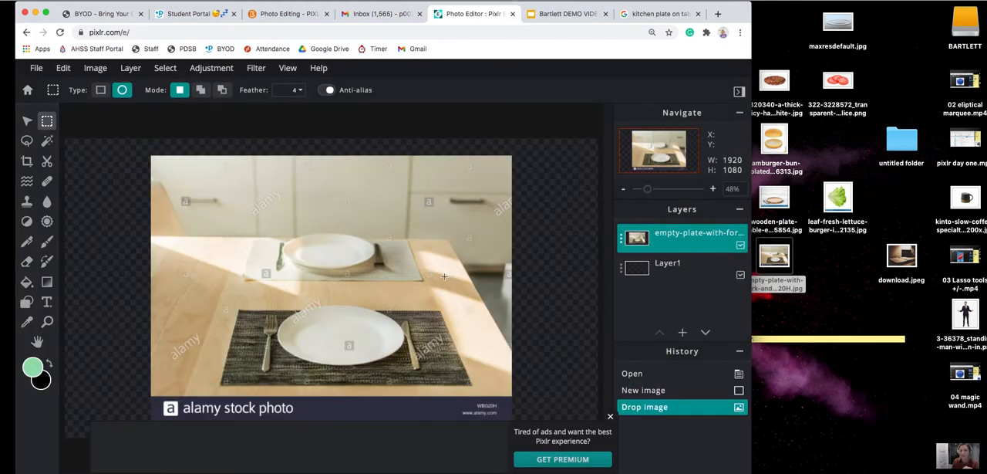
# Enlarge the empty-plate photo at fixed aspect to about 1934 x 1422 px to cover the whole canvas.
pyautogui.scroll(-3, 383, 266)
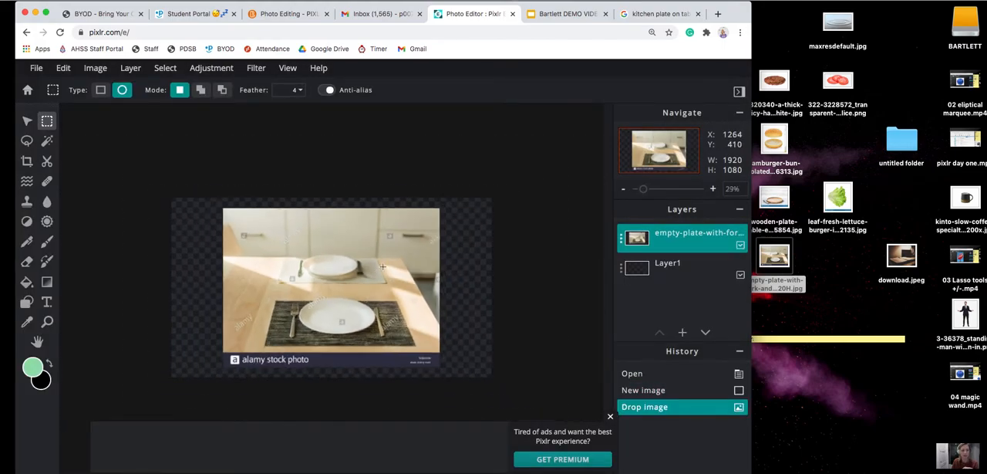
pyautogui.scroll(-1, 382, 266)
pyautogui.click(27, 121)
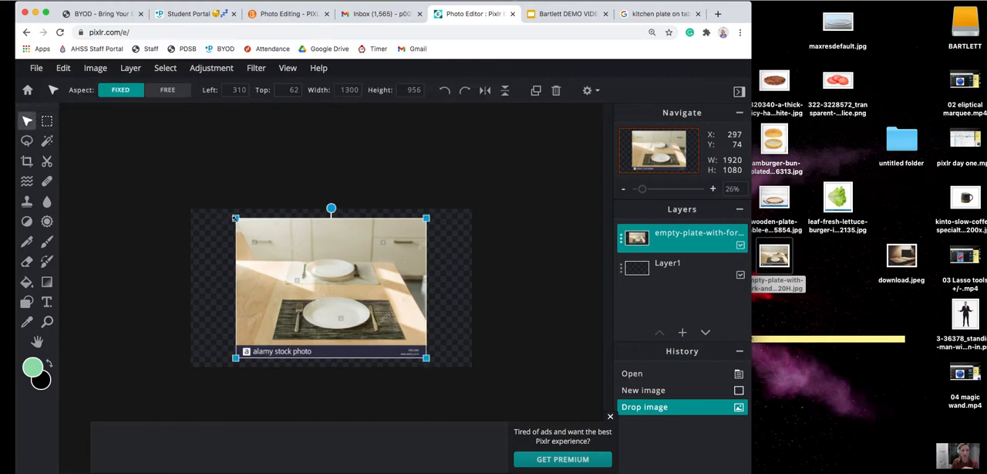
pyautogui.moveTo(237, 218); pyautogui.dragTo(188, 201)
pyautogui.moveTo(426, 358); pyautogui.dragTo(473, 376)
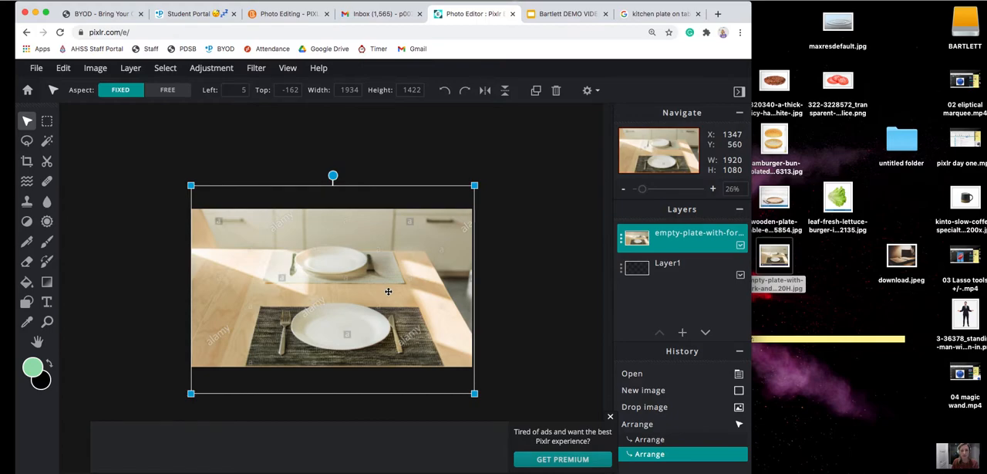
# Lock the position of the empty-plate layer, then select the empty Layer1.
pyautogui.click(621, 241)
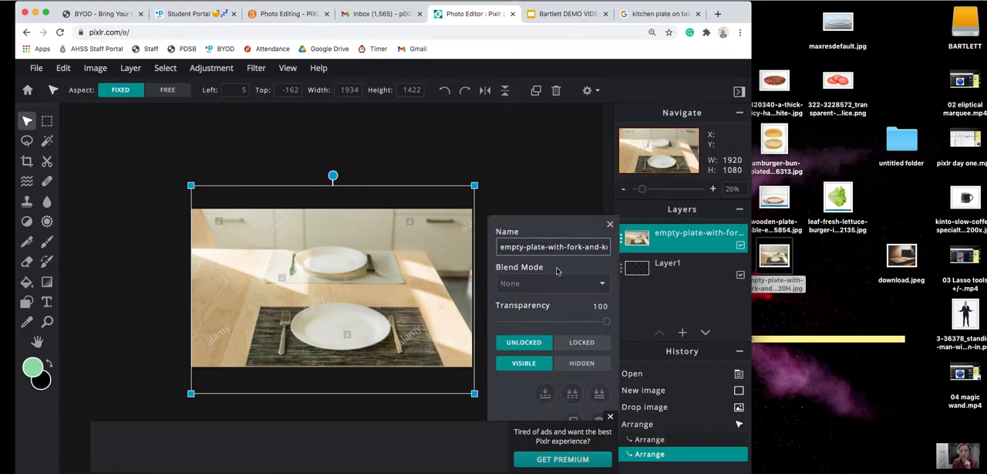
pyautogui.click(583, 344)
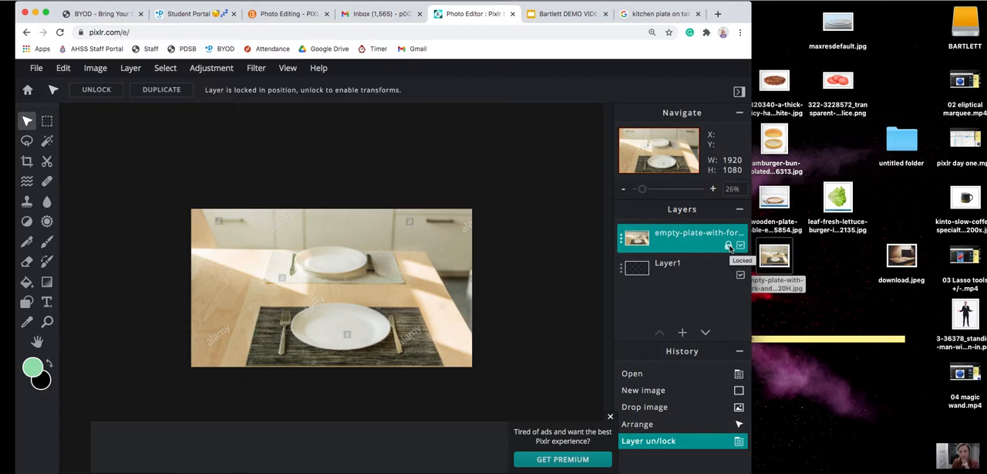
pyautogui.click(621, 239)
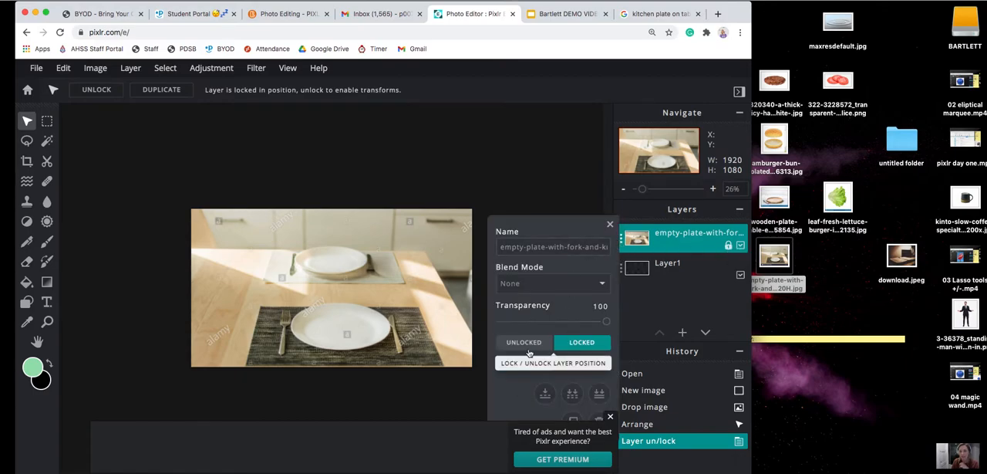
pyautogui.click(708, 270)
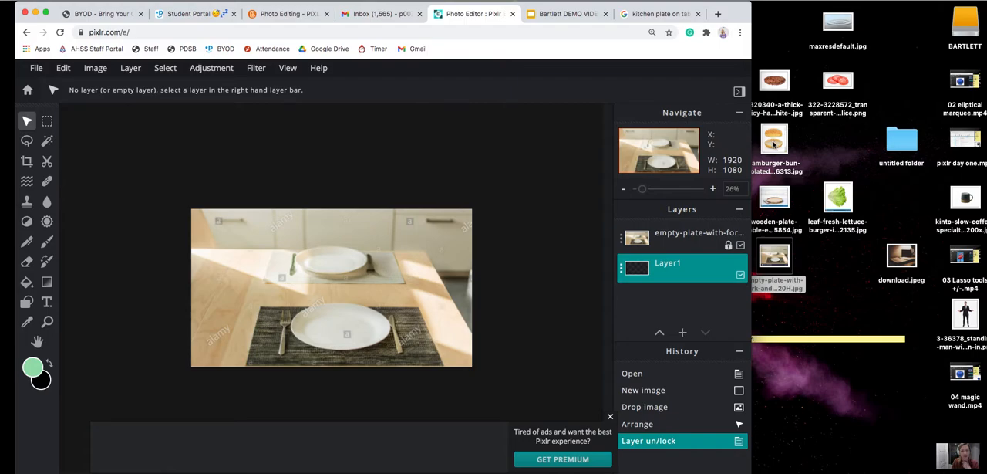
# Open the hamburger-bun image from the desktop as a new document and select its white background with the Magic Wand.
pyautogui.moveTo(776, 143); pyautogui.dragTo(357, 330)
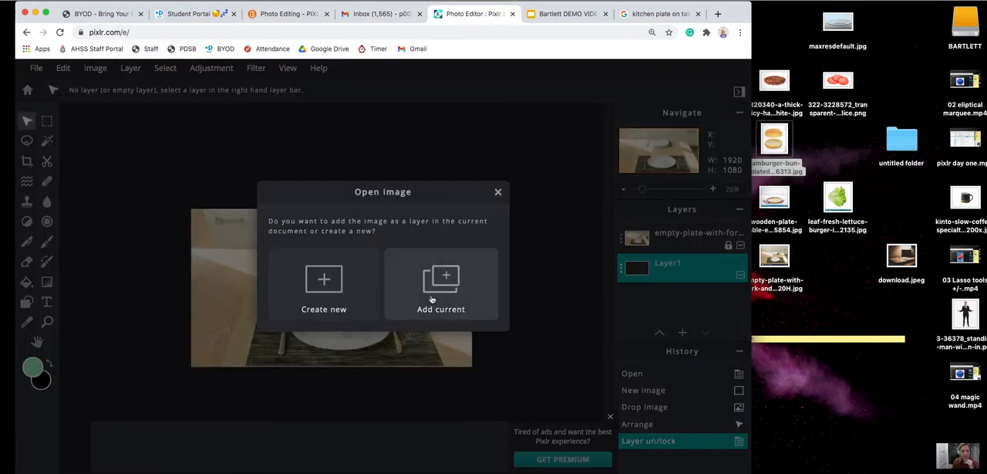
pyautogui.click(322, 289)
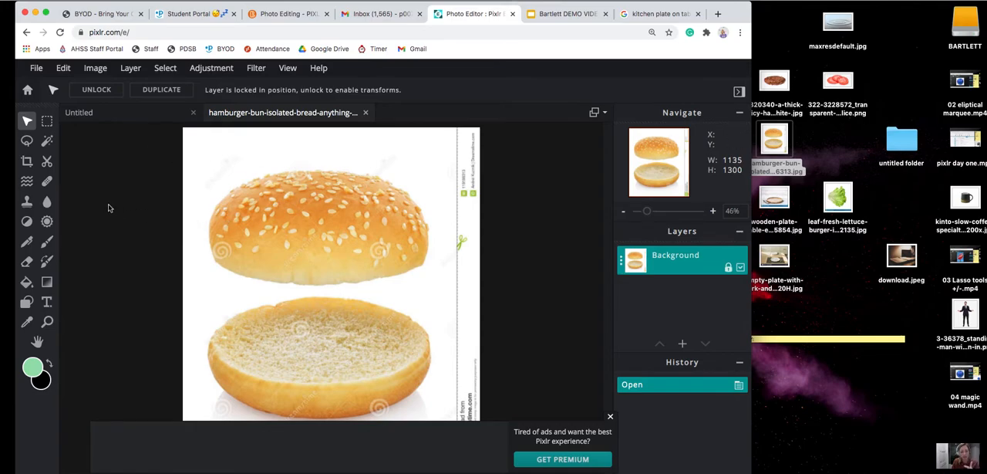
pyautogui.click(47, 140)
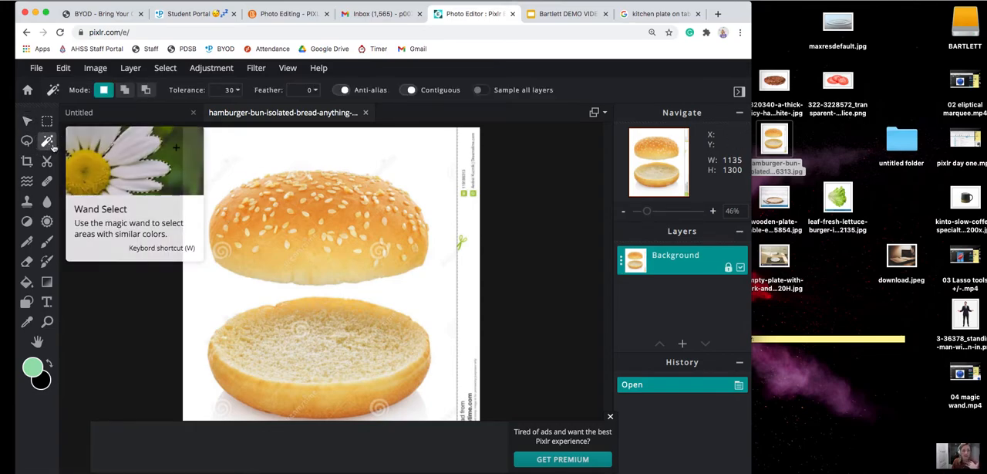
pyautogui.click(206, 148)
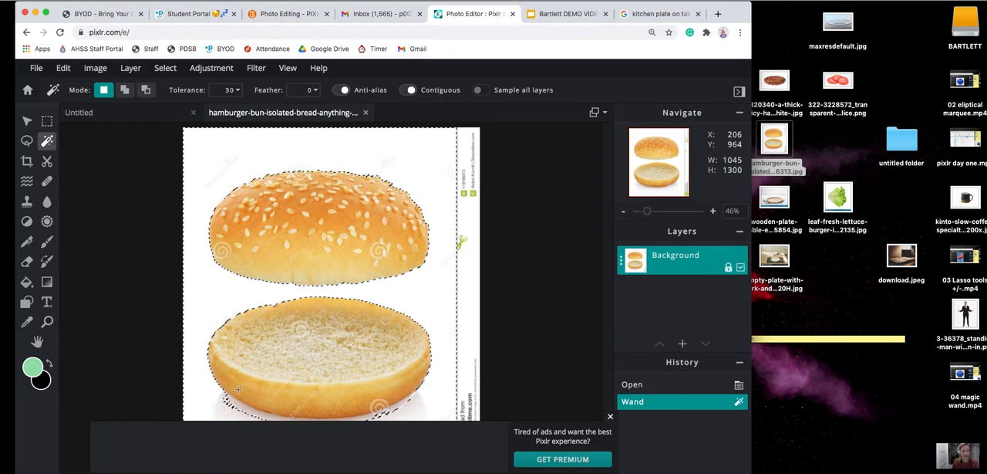
pyautogui.press('shift')
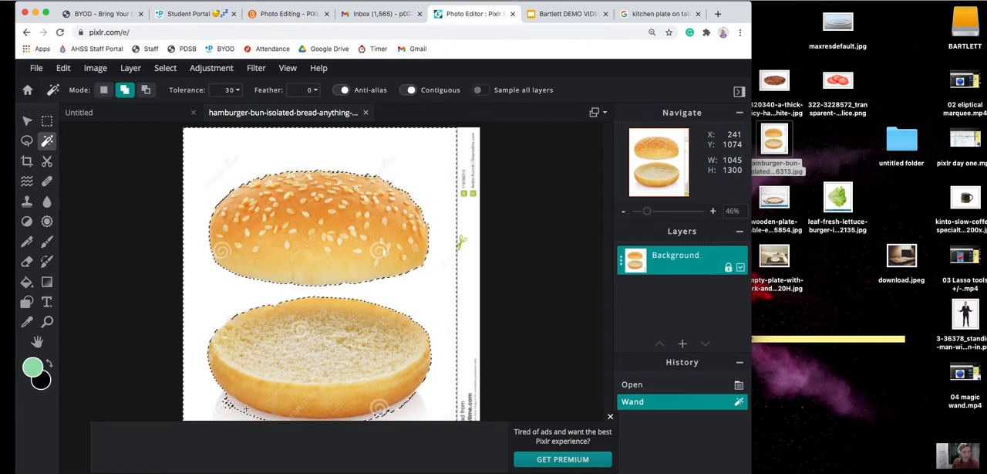
pyautogui.keyDown('shift'); pyautogui.click(245, 408); pyautogui.keyUp('shift')
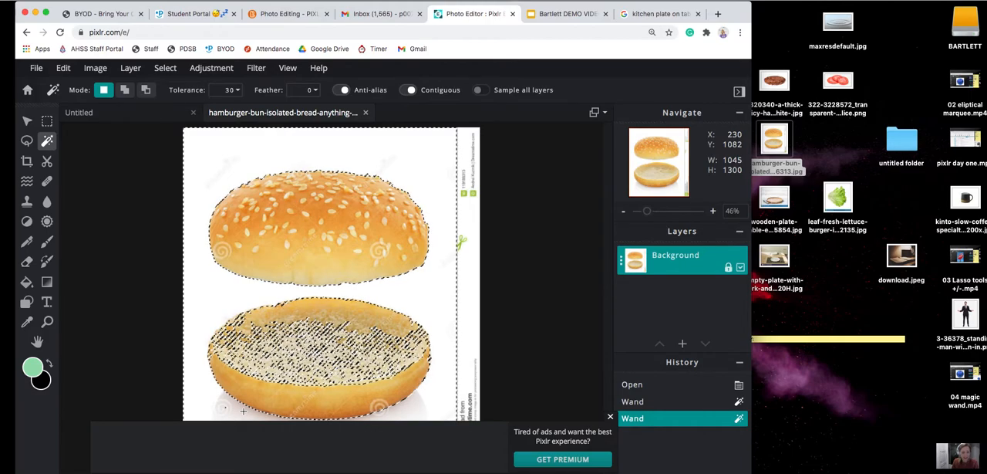
pyautogui.press('super+z')
# Set the wand tolerance to 15 and add the shadow areas beneath the lower bun to the background selection.
pyautogui.click(229, 89)
pyautogui.write('15')
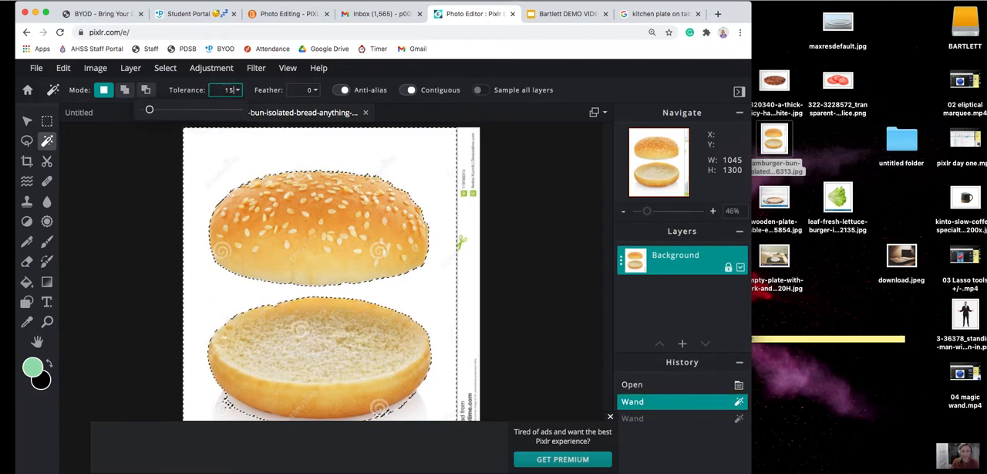
pyautogui.click(239, 407)
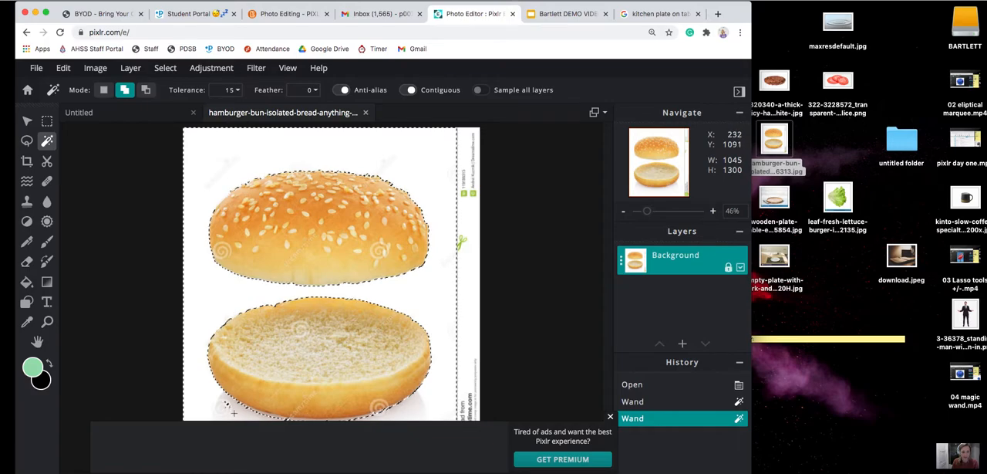
pyautogui.click(281, 417)
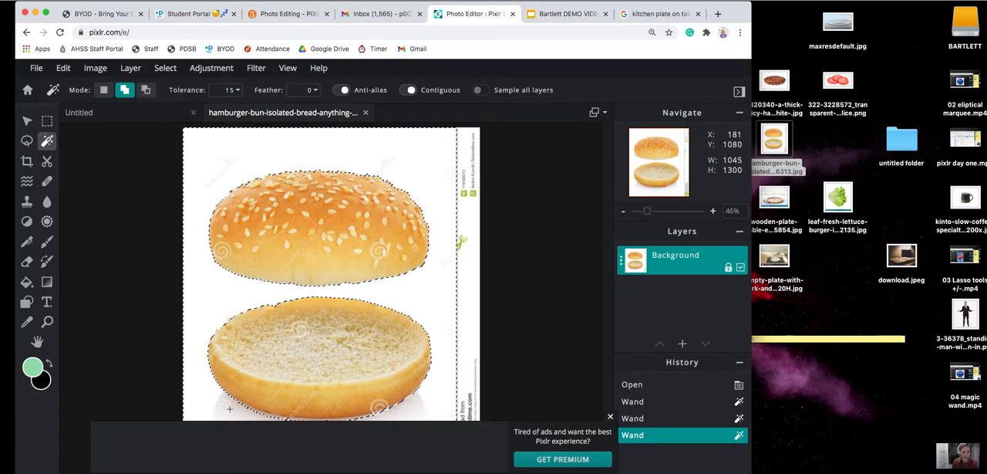
pyautogui.keyDown('shift'); pyautogui.click(291, 420); pyautogui.keyUp('shift')
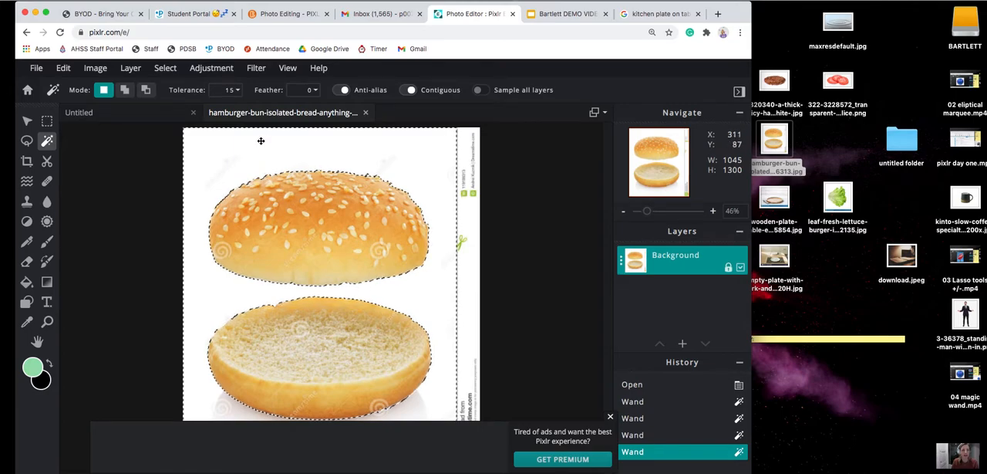
# Invert the selection, copy the selected buns and paste them into the Untitled plate document.
pyautogui.click(163, 69)
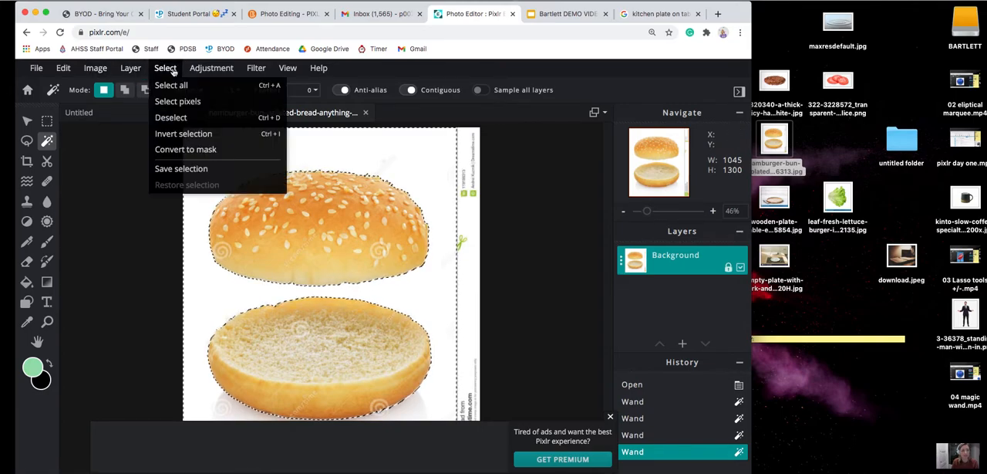
pyautogui.click(182, 134)
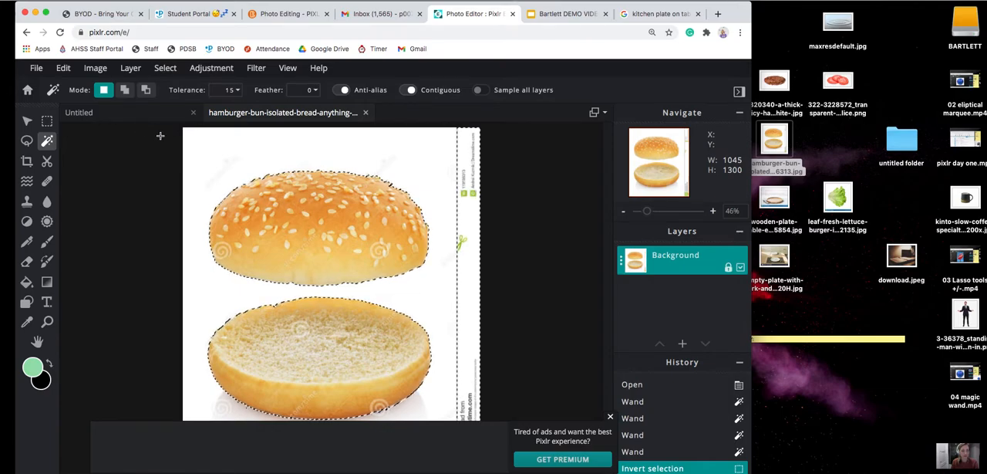
pyautogui.press('super+c')
pyautogui.click(118, 114)
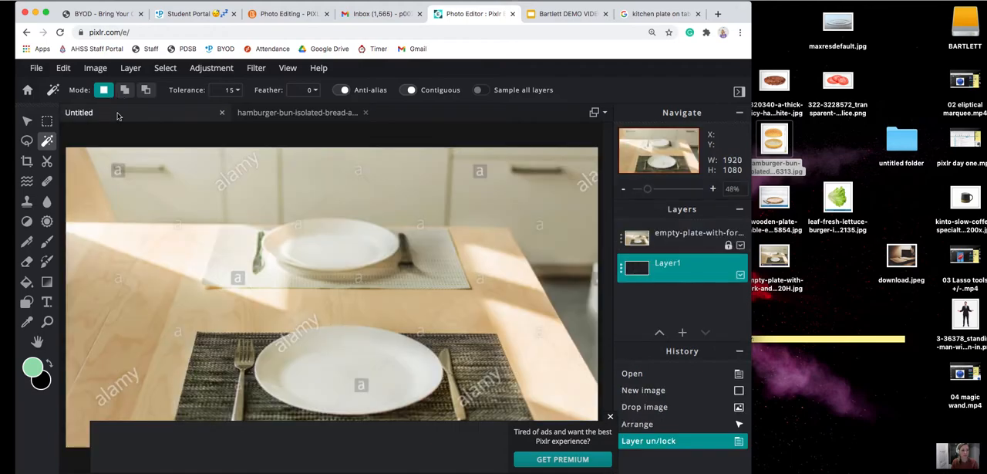
pyautogui.press('super+v')
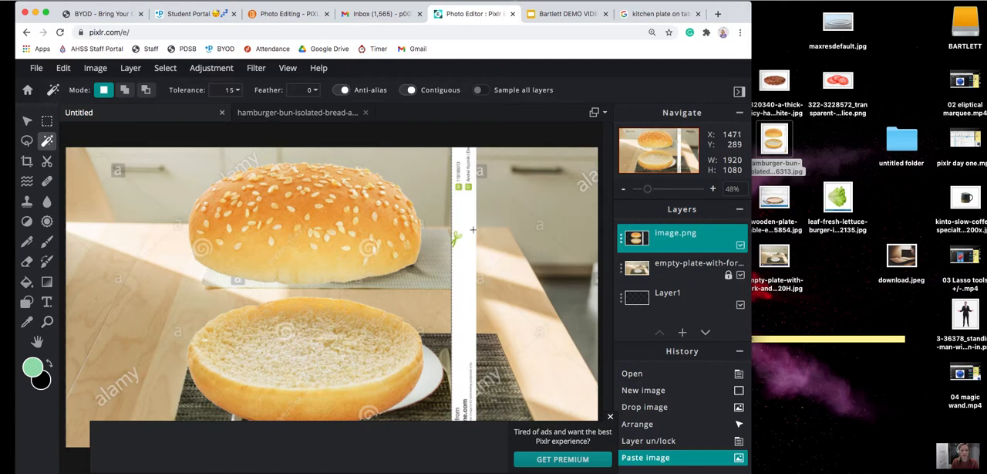
pyautogui.click(327, 114)
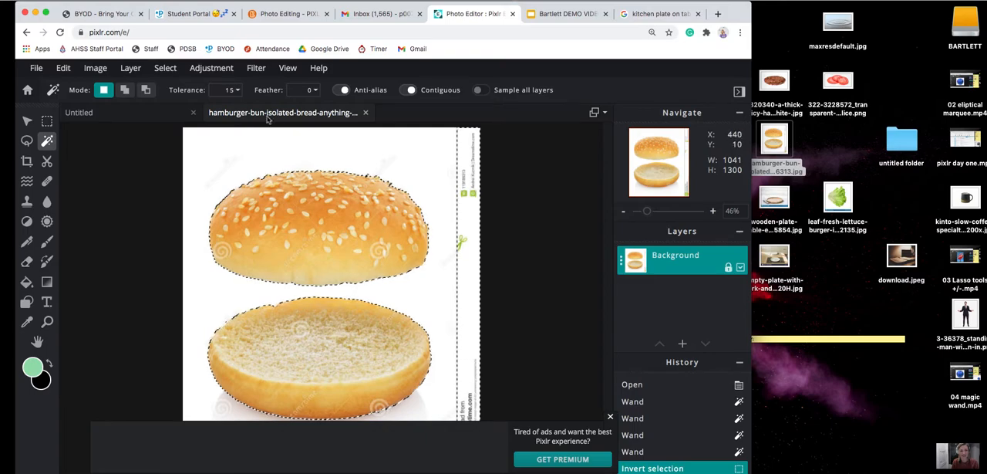
pyautogui.click(126, 112)
pyautogui.hotkey('ctrl', 'v')
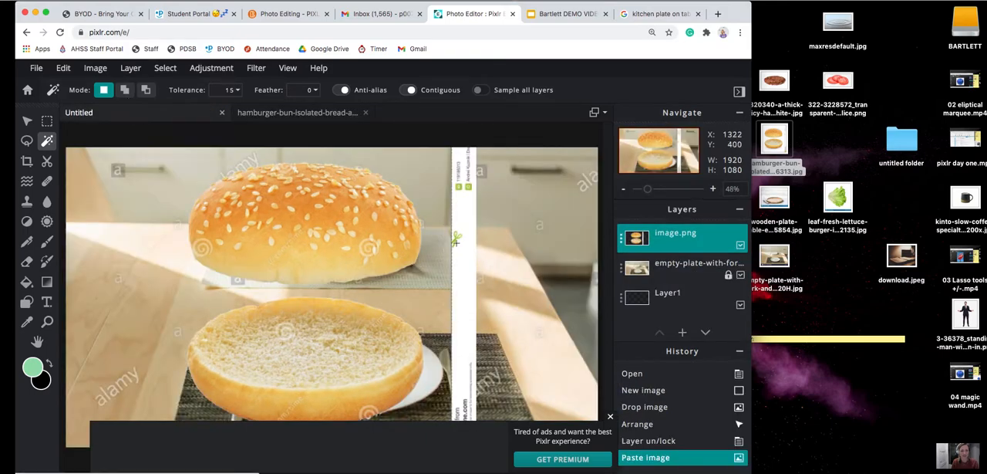
# Erase the white watermark strip beside the buns with the Eraser, enlarging its brush to 314 px.
pyautogui.click(27, 263)
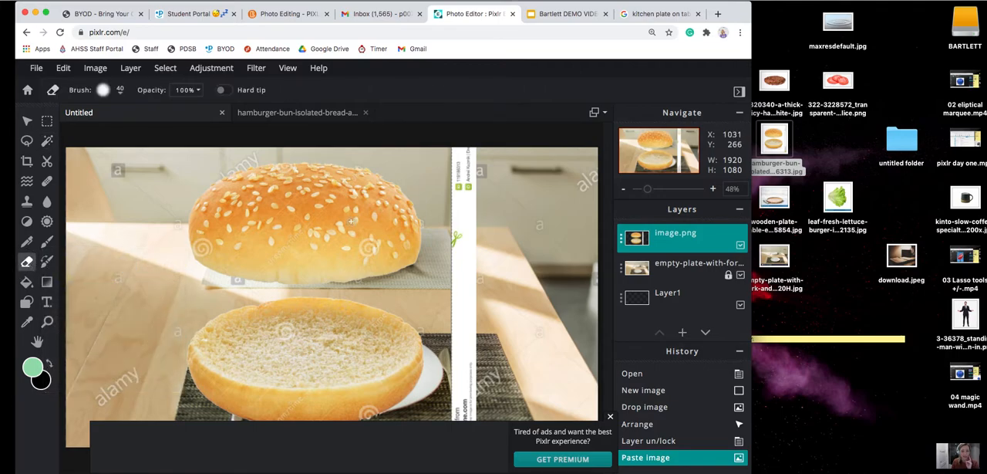
pyautogui.moveTo(463, 211)
pyautogui.mouseDown()
pyautogui.moveTo(458, 168)
pyautogui.moveTo(462, 177)
pyautogui.mouseUp()
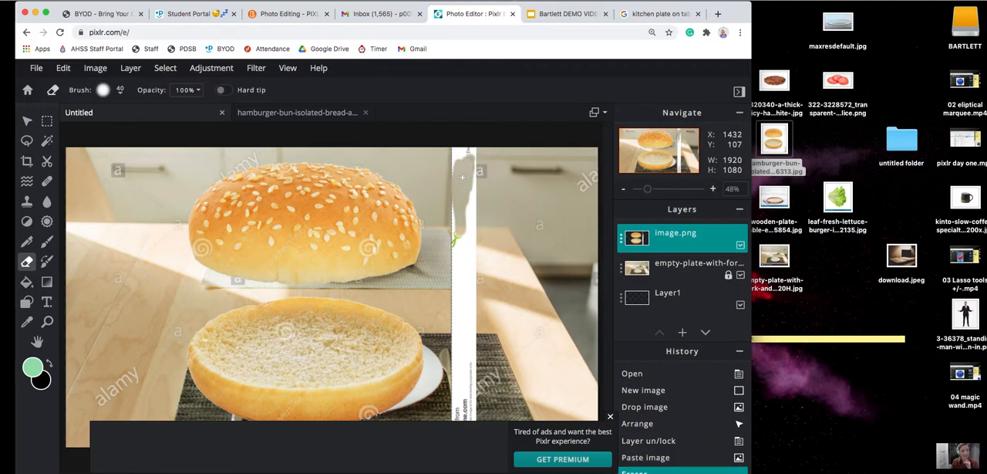
pyautogui.click(120, 91)
pyautogui.moveTo(114, 131); pyautogui.dragTo(140, 131)
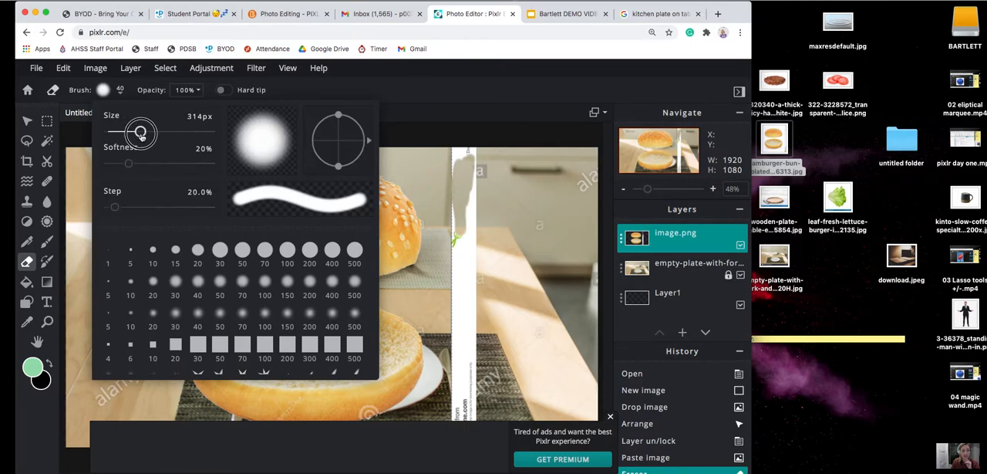
pyautogui.moveTo(467, 193)
pyautogui.mouseDown()
pyautogui.moveTo(471, 246)
pyautogui.moveTo(465, 157)
pyautogui.moveTo(484, 281)
pyautogui.moveTo(466, 418)
pyautogui.moveTo(469, 259)
pyautogui.moveTo(546, 193)
pyautogui.moveTo(521, 242)
pyautogui.mouseUp()
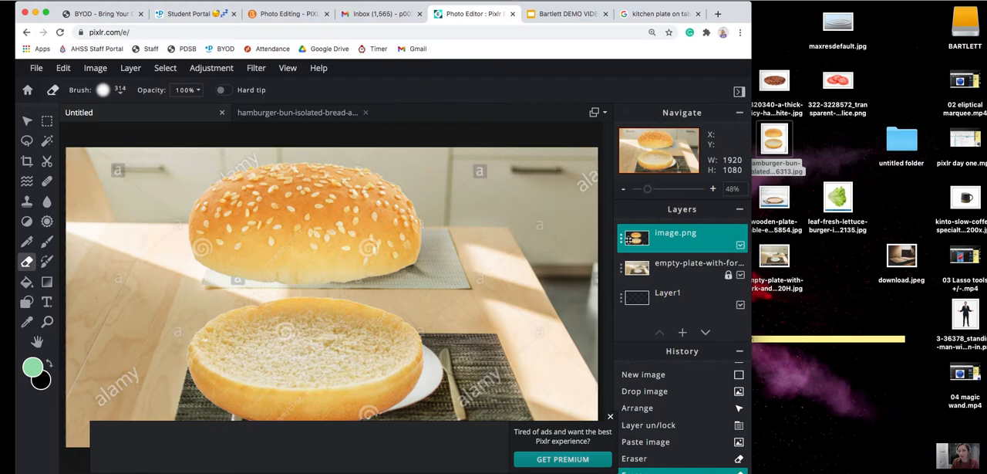
# Rename the pasted bun layer as "bun".
pyautogui.doubleClick(627, 239)
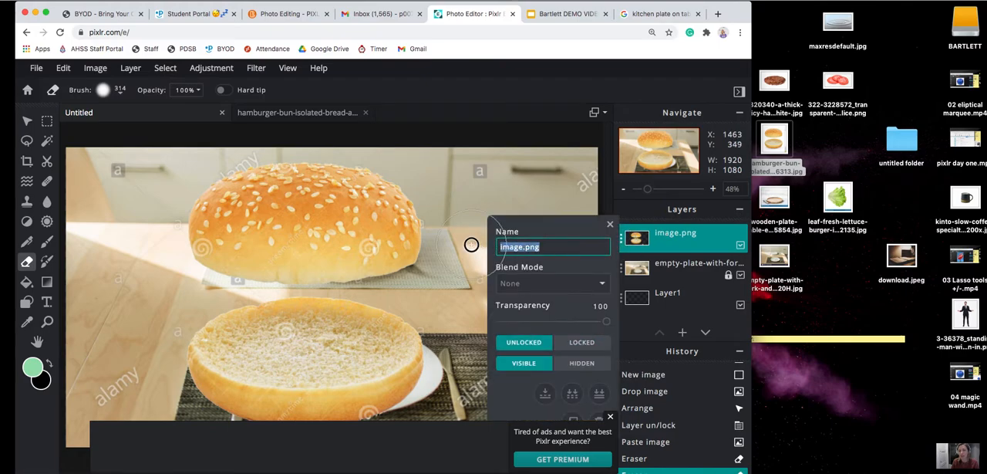
pyautogui.write('bun')
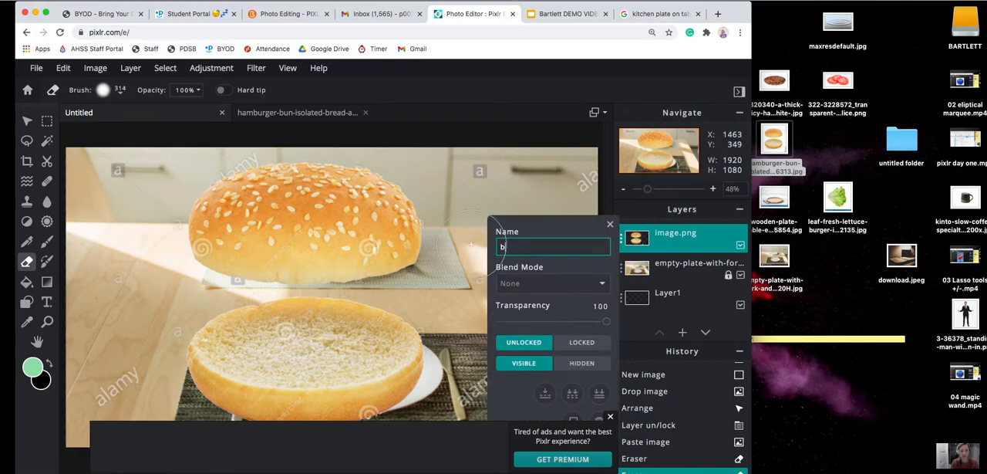
pyautogui.click(683, 244)
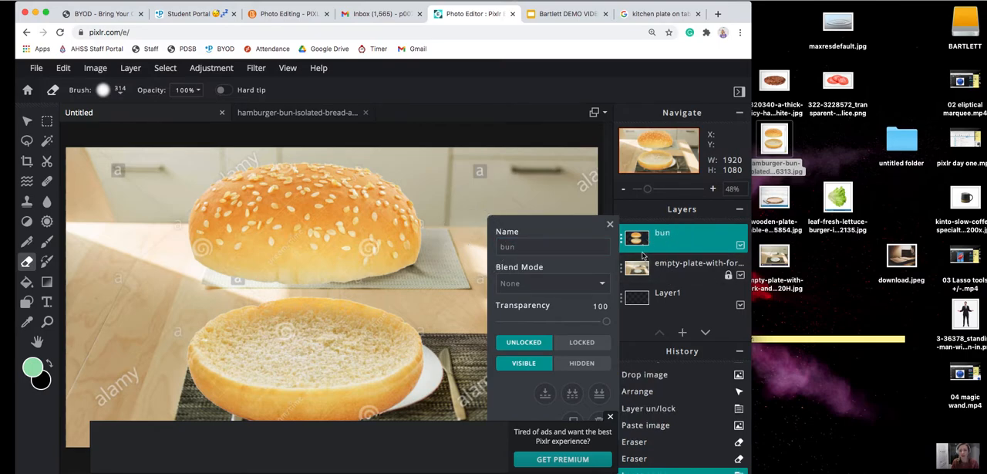
# Duplicate the bun layer and erase the lower bun half from the copy with the Eraser.
pyautogui.click(610, 224)
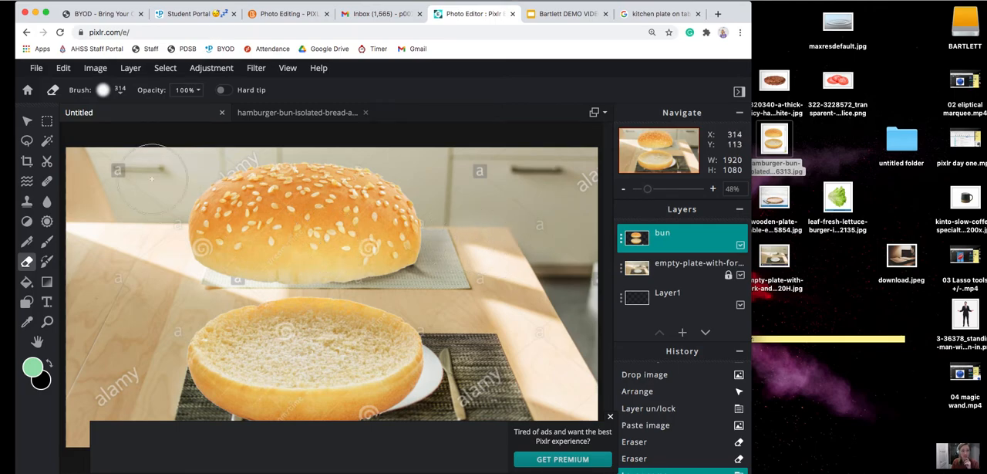
pyautogui.click(27, 121)
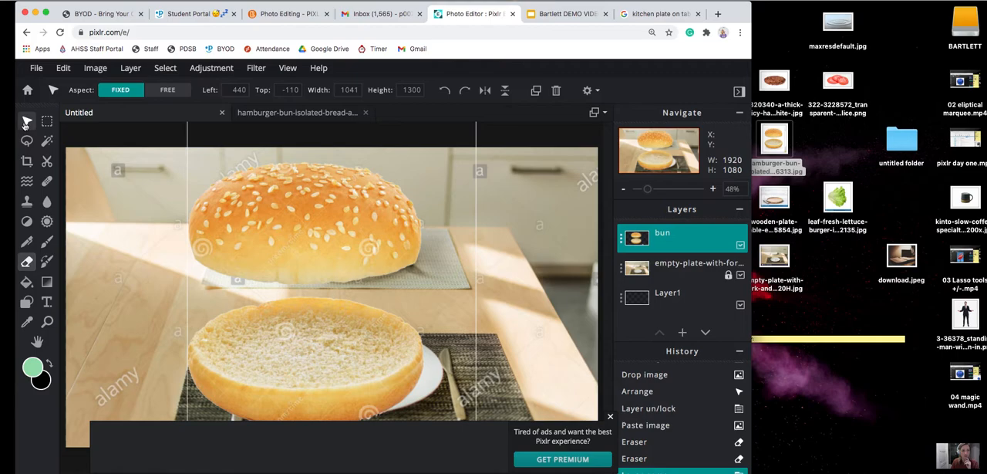
pyautogui.click(542, 96)
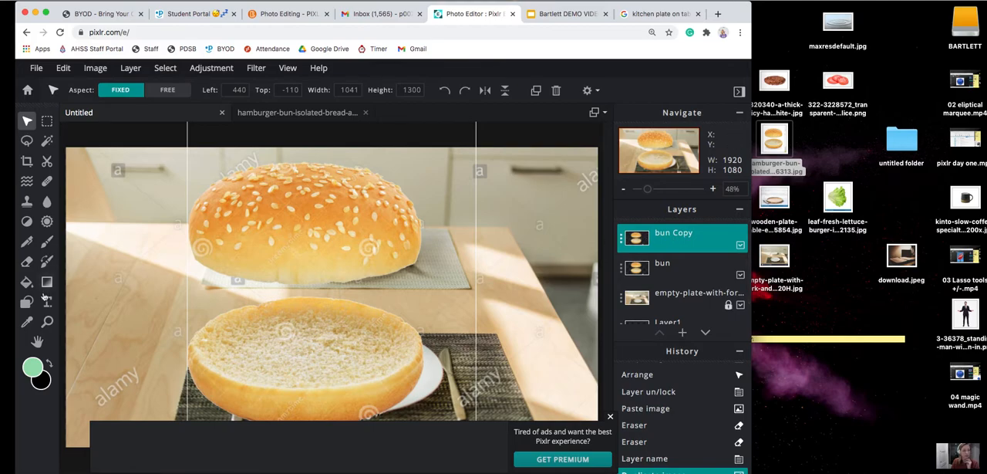
pyautogui.click(27, 261)
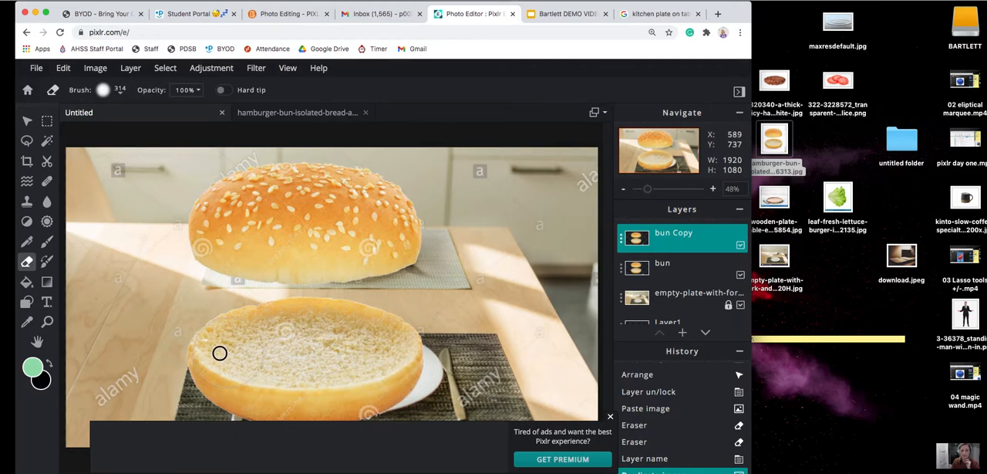
pyautogui.moveTo(210, 353); pyautogui.dragTo(212, 352)
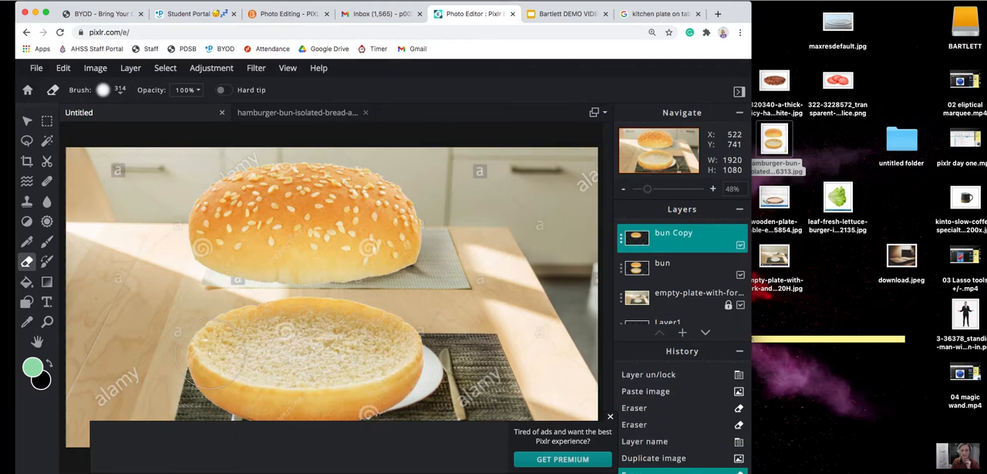
# Hide the bun Copy layer in its layer settings.
pyautogui.click(623, 244)
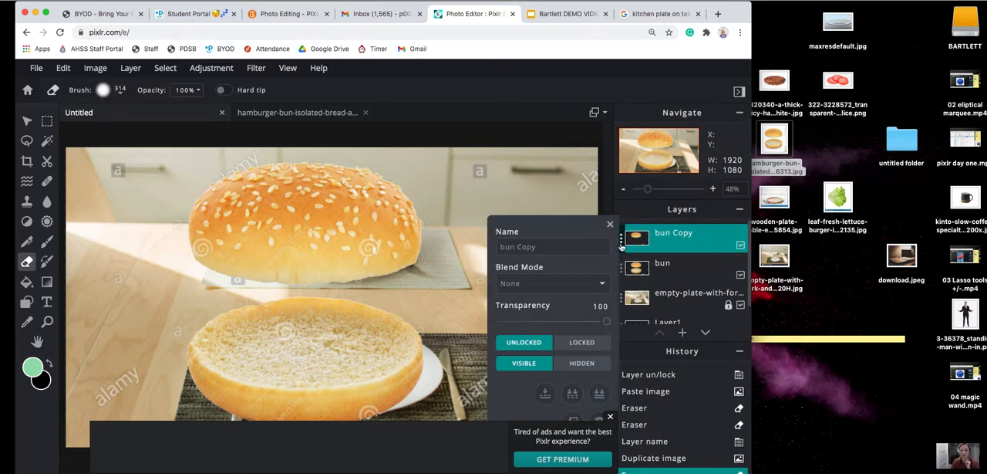
pyautogui.click(589, 364)
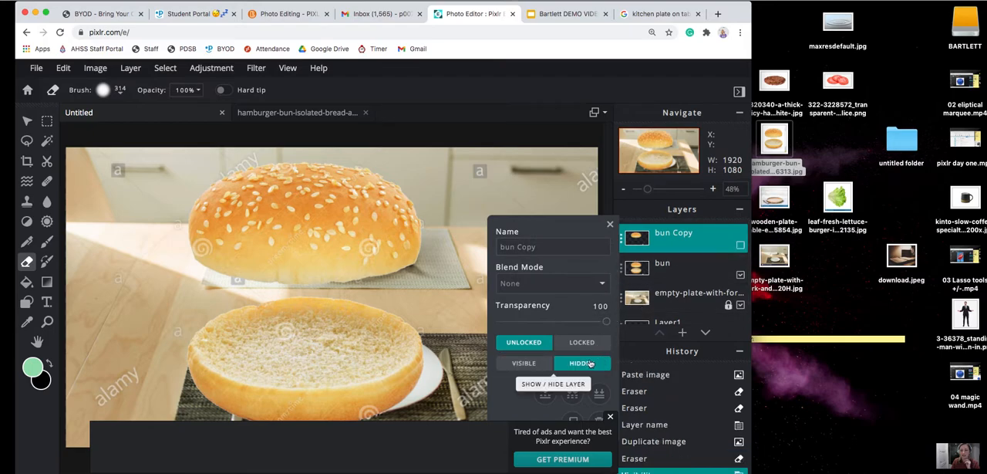
pyautogui.click(622, 244)
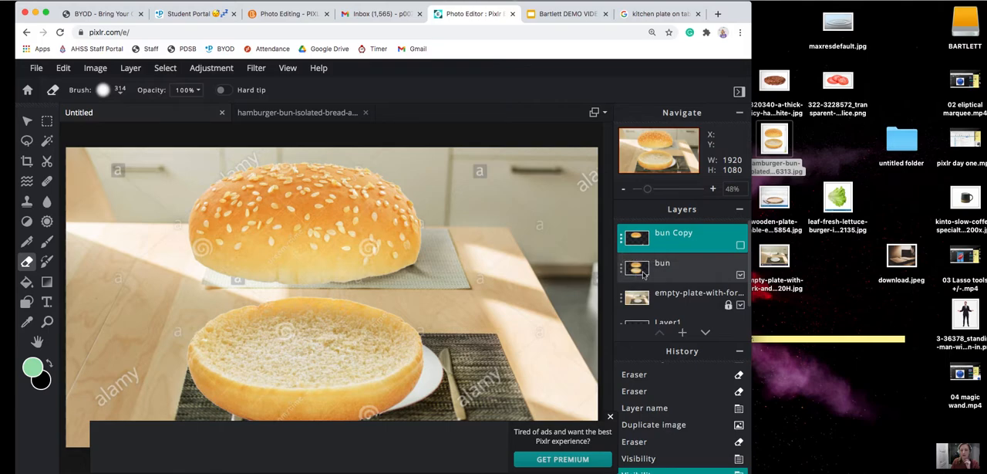
# Erase the upper bun half from the original bun layer and make the bun Copy layer visible again.
pyautogui.click(637, 269)
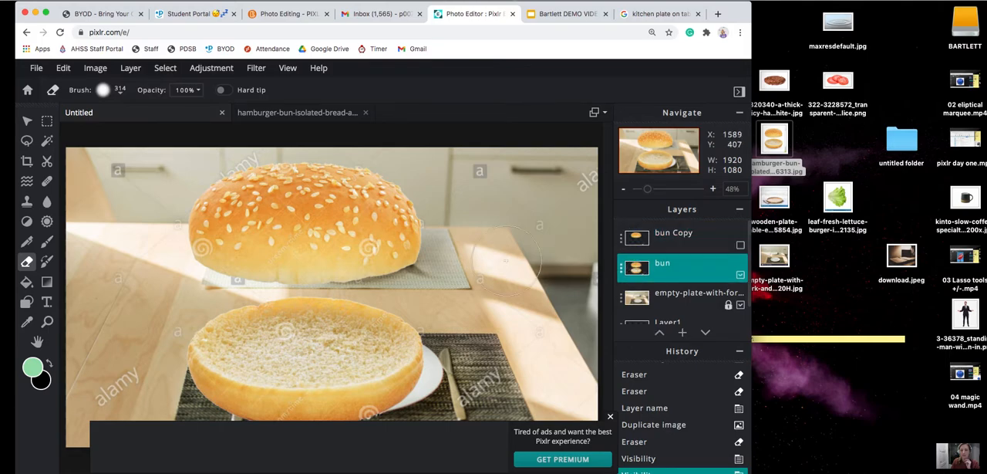
pyautogui.moveTo(416, 213)
pyautogui.mouseDown()
pyautogui.moveTo(365, 196)
pyautogui.moveTo(254, 192)
pyautogui.moveTo(193, 234)
pyautogui.moveTo(304, 257)
pyautogui.moveTo(392, 256)
pyautogui.moveTo(373, 229)
pyautogui.moveTo(227, 234)
pyautogui.moveTo(484, 259)
pyautogui.mouseUp()
pyautogui.click(622, 241)
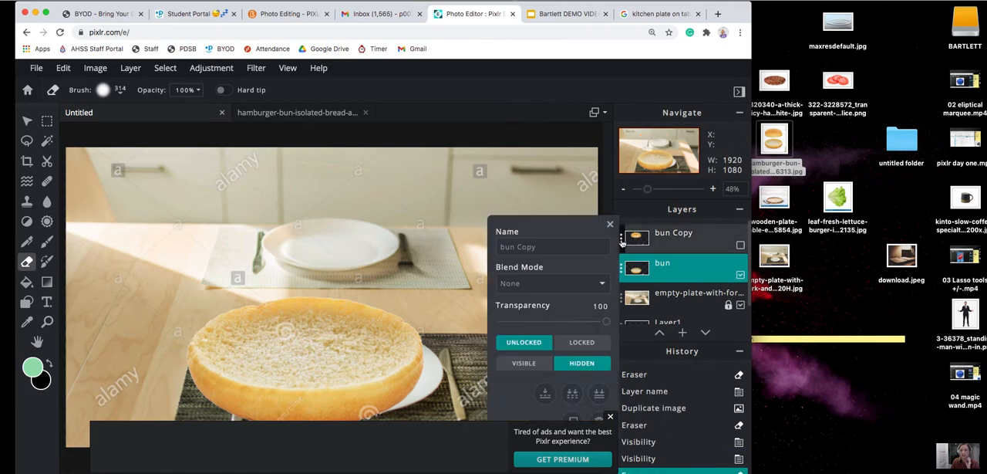
pyautogui.click(525, 364)
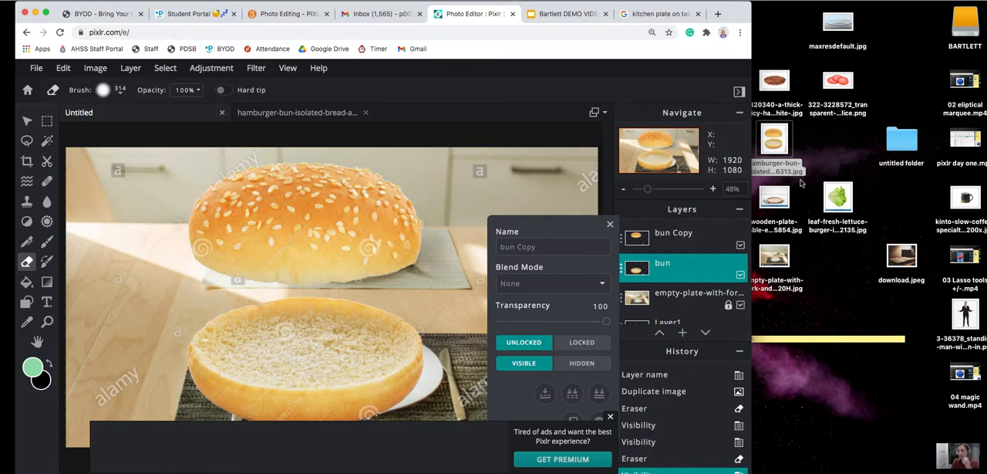
# Open the tomato slice PNG from the desktop as a new document.
pyautogui.click(839, 82)
pyautogui.moveTo(842, 84); pyautogui.dragTo(319, 284)
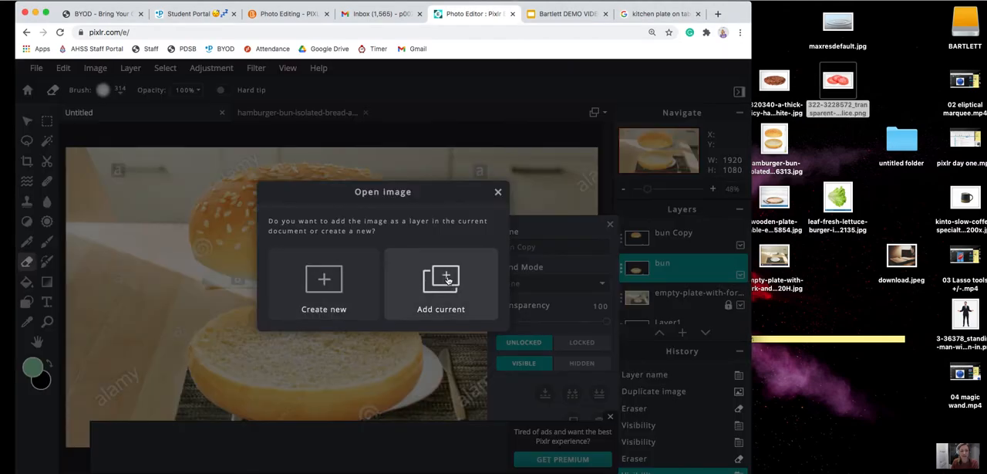
pyautogui.click(340, 286)
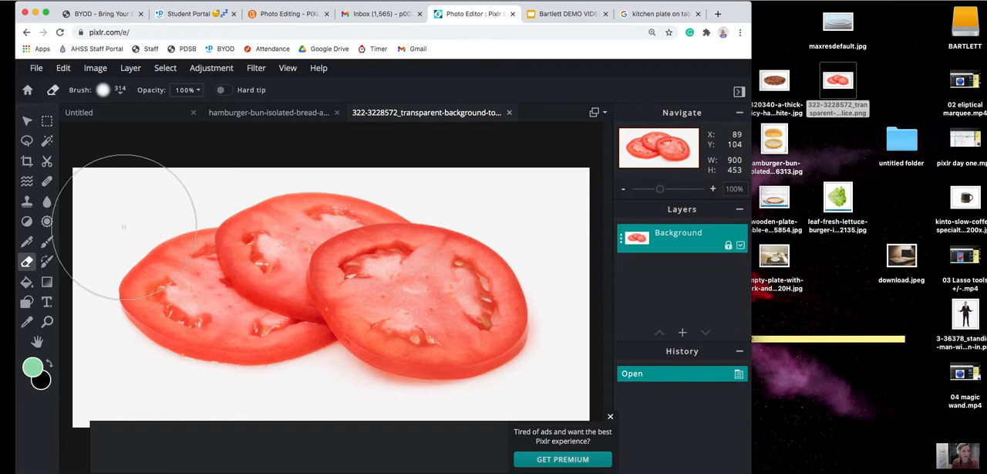
# Select the white background around the tomato slices with the Wand and add the shadow areas beneath them to the selection.
pyautogui.click(47, 141)
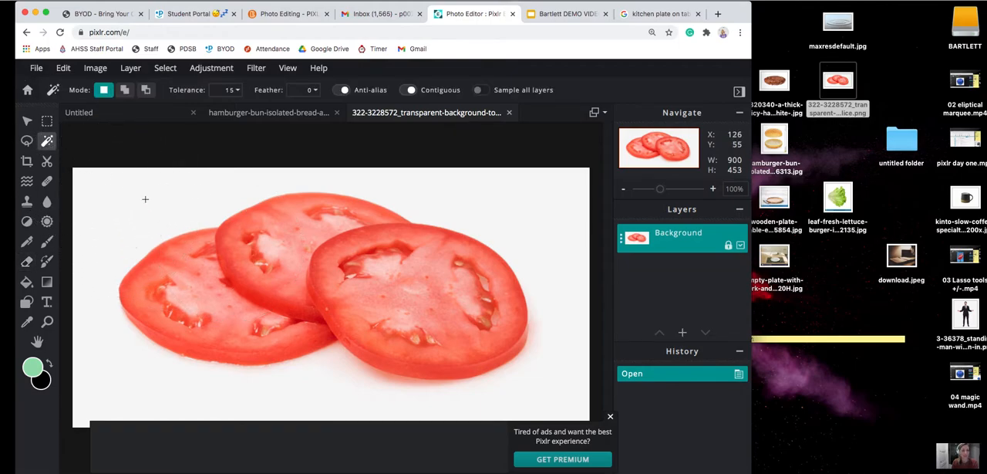
pyautogui.click(145, 199)
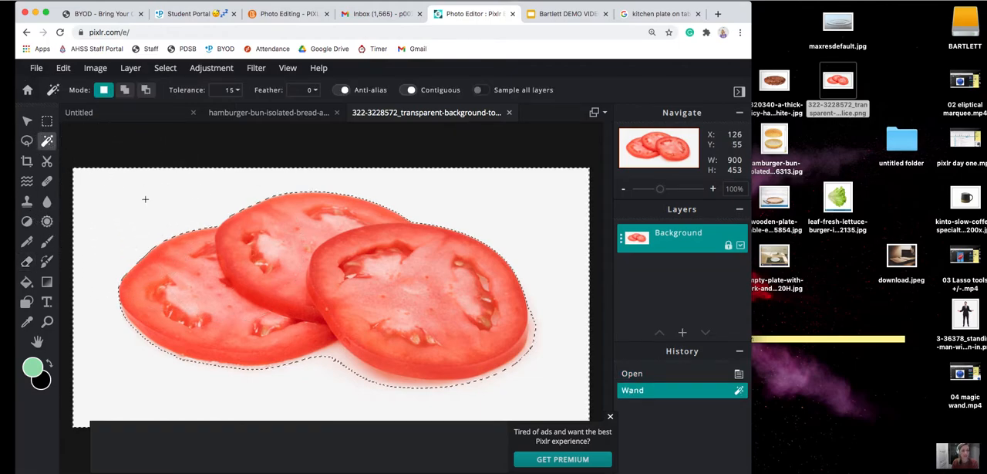
pyautogui.keyDown('shift'); pyautogui.click(338, 359); pyautogui.keyUp('shift')
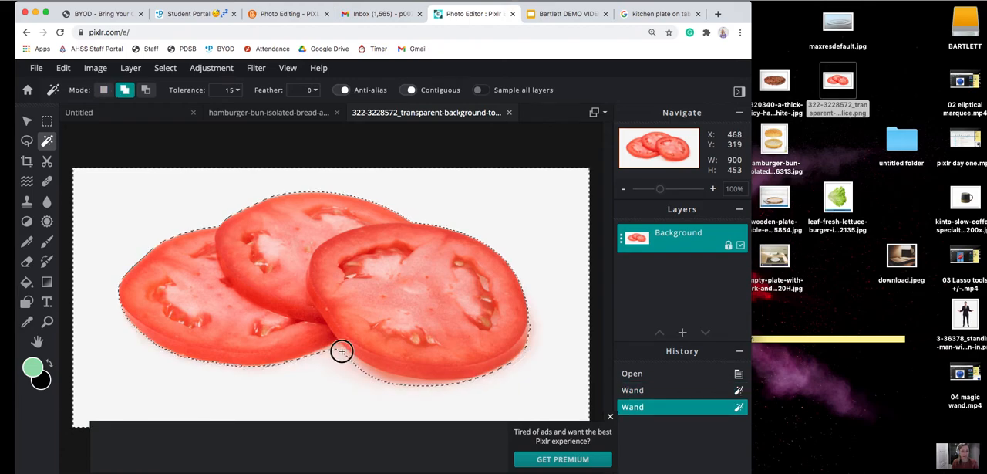
pyautogui.keyDown('shift'); pyautogui.click(338, 349); pyautogui.keyUp('shift')
pyautogui.keyDown('shift'); pyautogui.click(339, 357); pyautogui.keyUp('shift')
pyautogui.keyDown('shift'); pyautogui.click(386, 376); pyautogui.keyUp('shift')
pyautogui.keyDown('shift'); pyautogui.click(398, 378); pyautogui.keyUp('shift')
pyautogui.keyDown('shift'); pyautogui.click(398, 378); pyautogui.keyUp('shift')
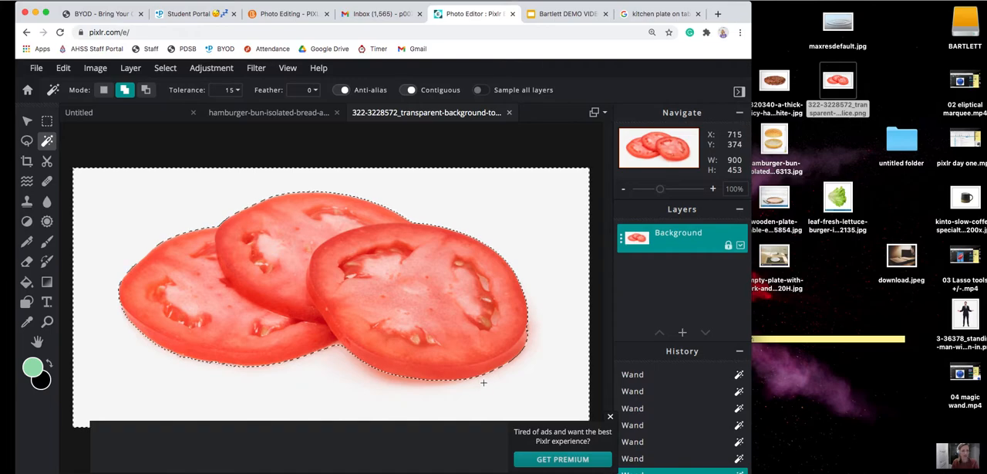
pyautogui.press('super+c')
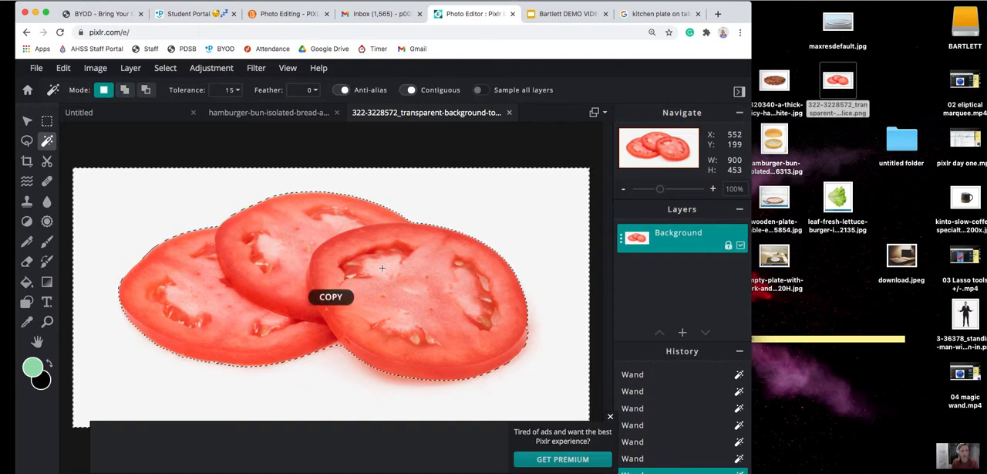
pyautogui.click(162, 113)
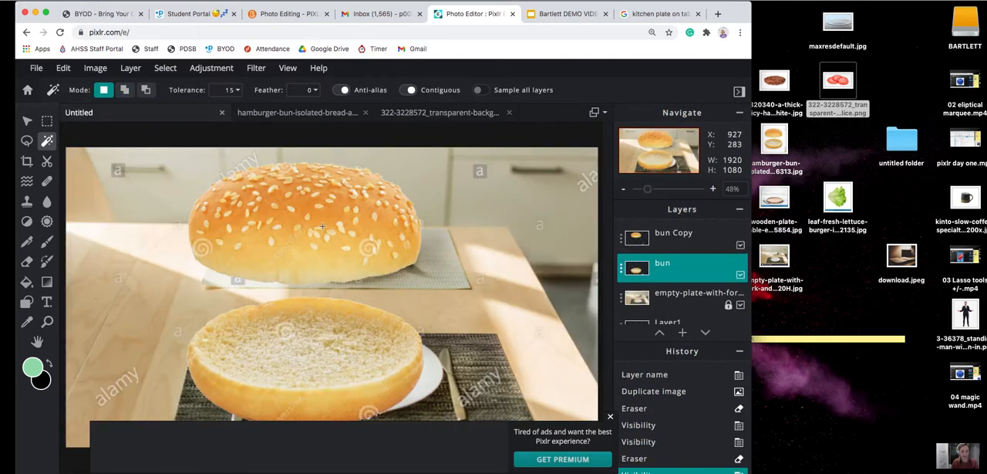
pyautogui.press('super+v')
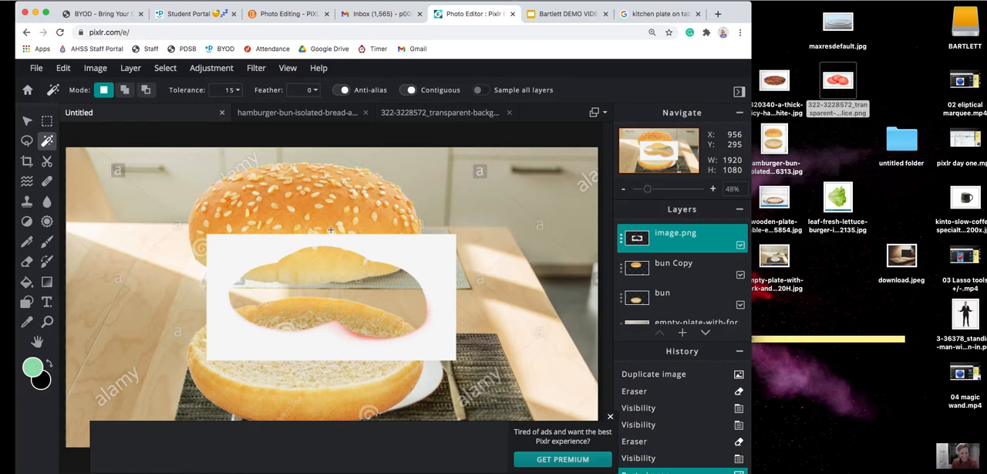
pyautogui.press('super+z')
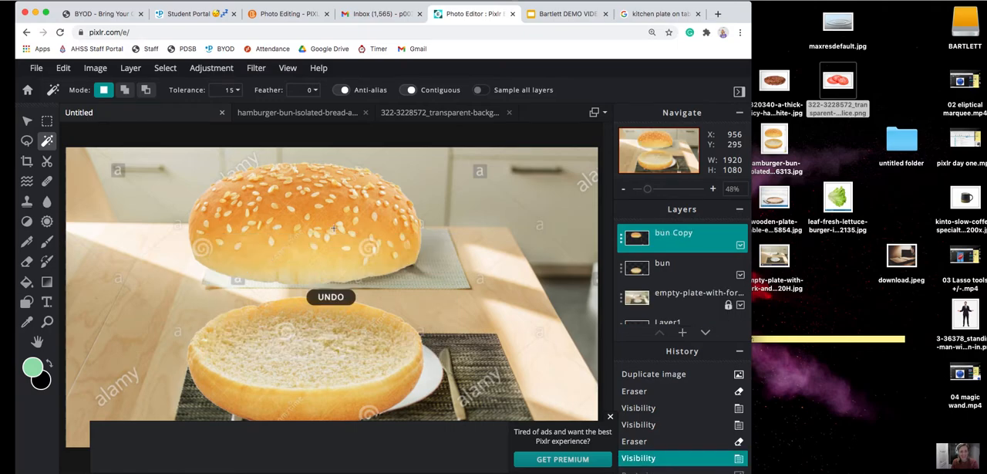
pyautogui.click(405, 114)
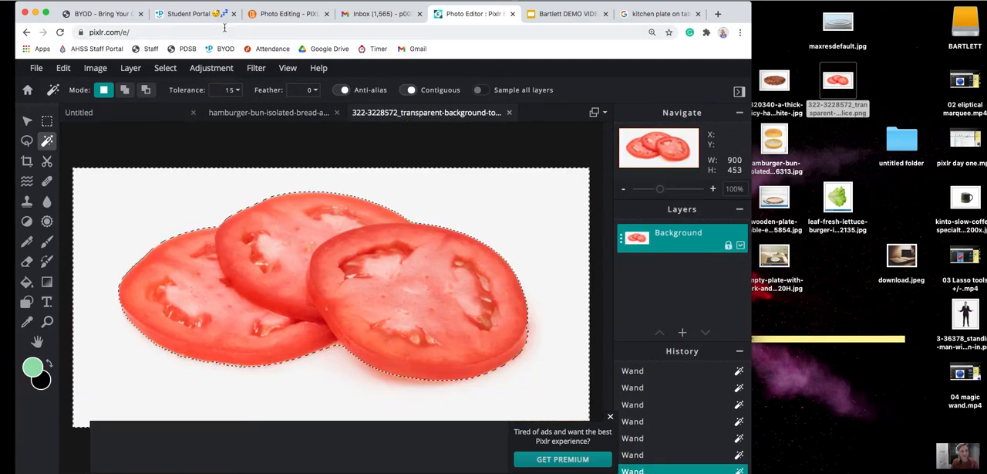
# Invert the selection, copy the tomato slices and paste them into the Untitled plate document.
pyautogui.click(166, 68)
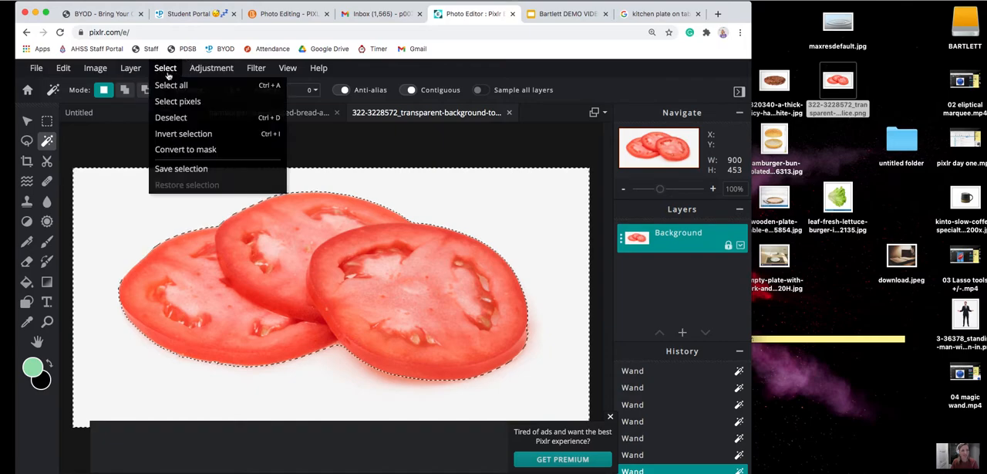
pyautogui.click(178, 137)
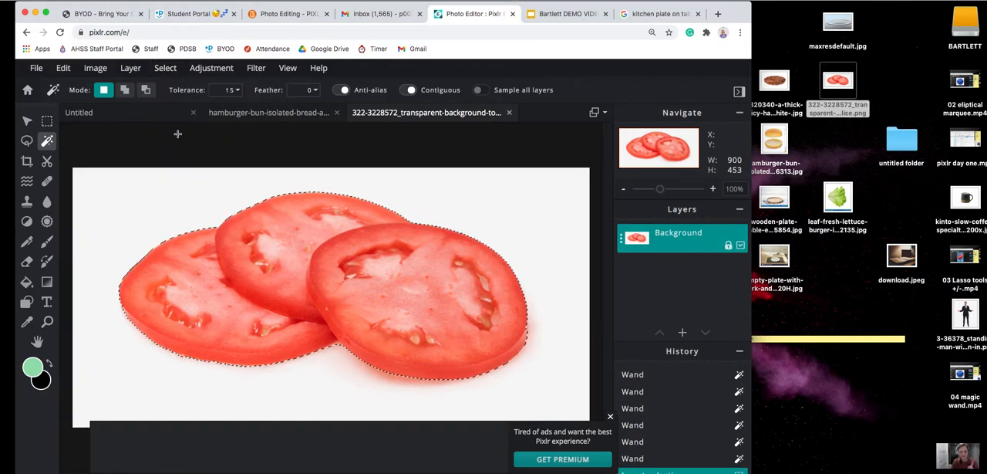
pyautogui.hotkey('ctrl', 'c')
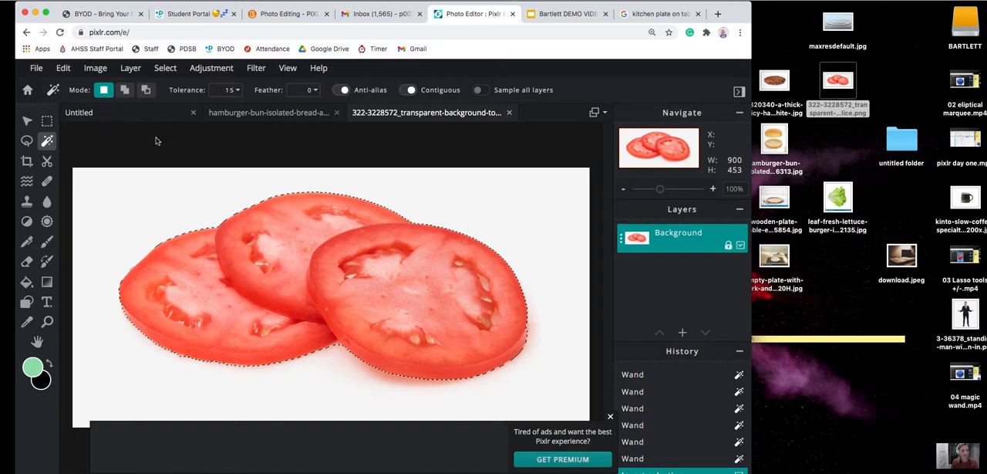
pyautogui.click(107, 113)
pyautogui.hotkey('ctrl', 'v')
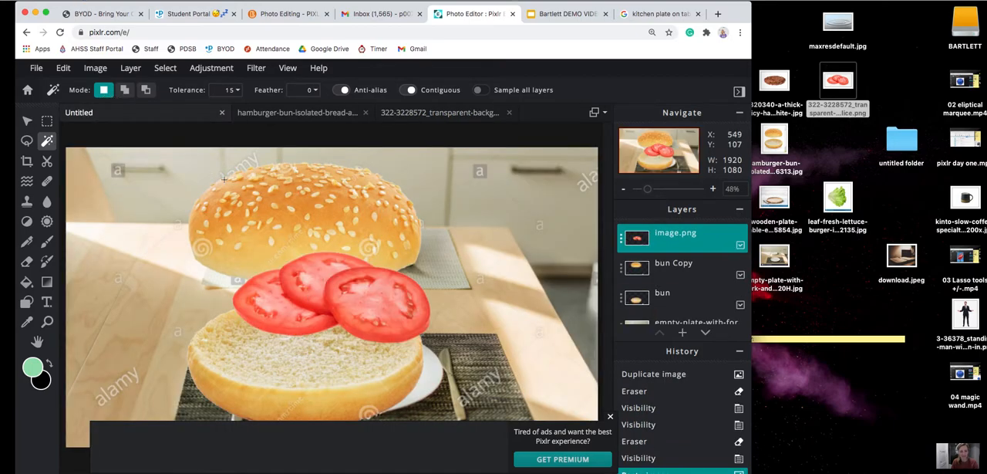
# Move the tomato slices onto the lower bun and enlarge them to about 907 by 419 px.
pyautogui.click(27, 122)
pyautogui.moveTo(335, 283); pyautogui.dragTo(308, 338)
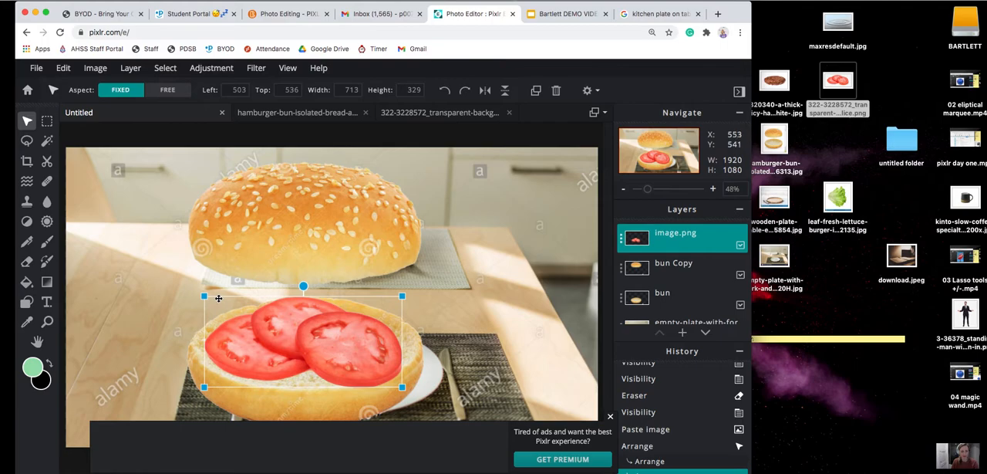
pyautogui.moveTo(206, 297); pyautogui.dragTo(187, 287)
pyautogui.moveTo(402, 288); pyautogui.dragTo(438, 286)
pyautogui.moveTo(344, 320); pyautogui.dragTo(331, 339)
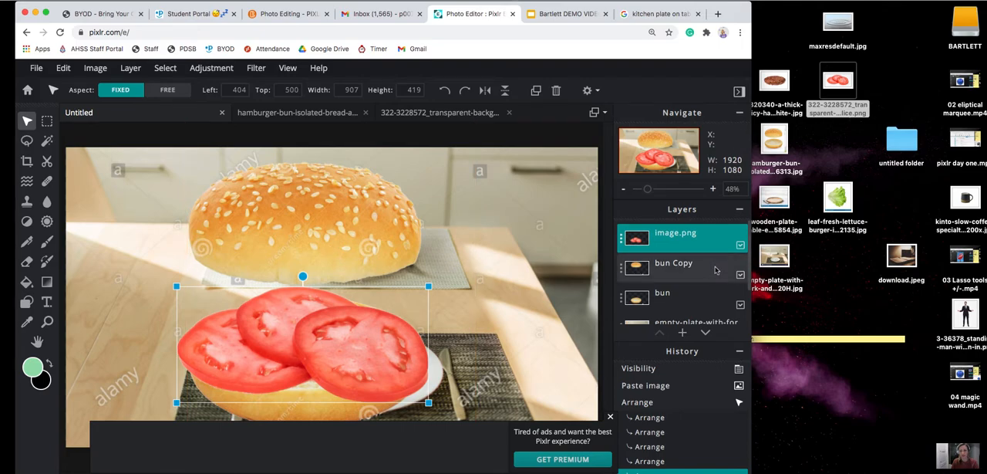
# Place the bun Copy layer above the tomato layer and shift the top bun to about left 475, top -97.
pyautogui.click(668, 266)
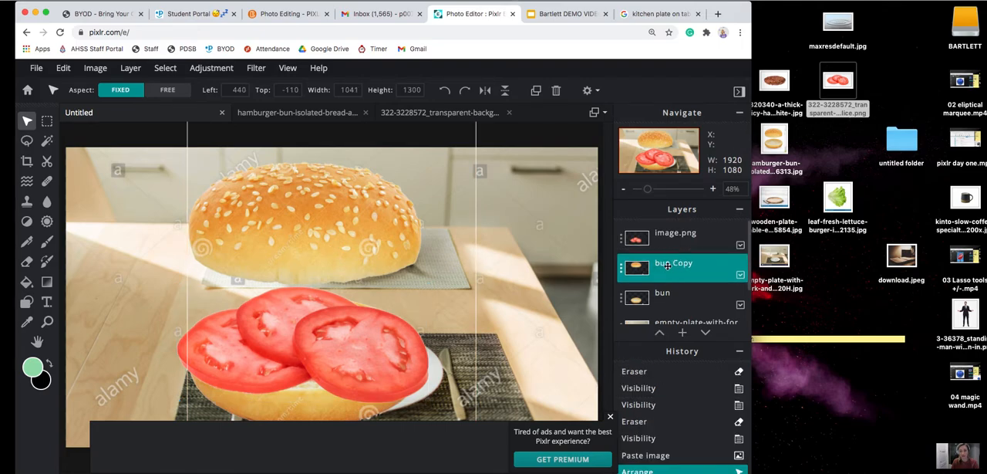
pyautogui.moveTo(333, 216)
pyautogui.mouseDown()
pyautogui.moveTo(337, 280)
pyautogui.moveTo(348, 273)
pyautogui.moveTo(353, 197)
pyautogui.moveTo(327, 215)
pyautogui.mouseUp()
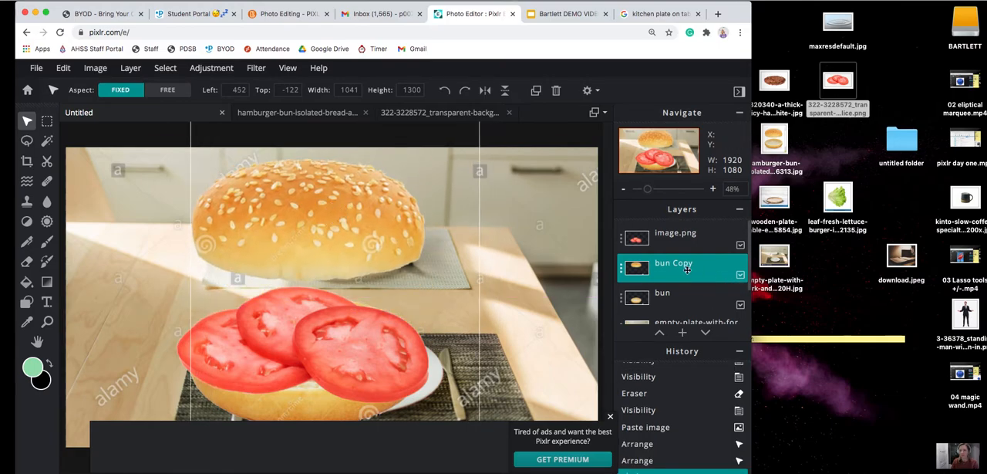
pyautogui.moveTo(680, 266); pyautogui.dragTo(677, 234)
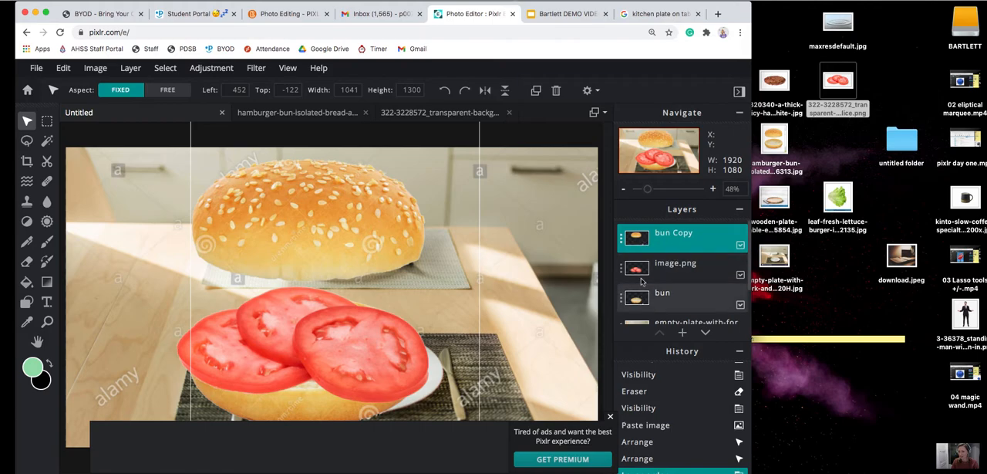
pyautogui.moveTo(371, 229)
pyautogui.mouseDown()
pyautogui.moveTo(378, 300)
pyautogui.moveTo(377, 234)
pyautogui.mouseUp()
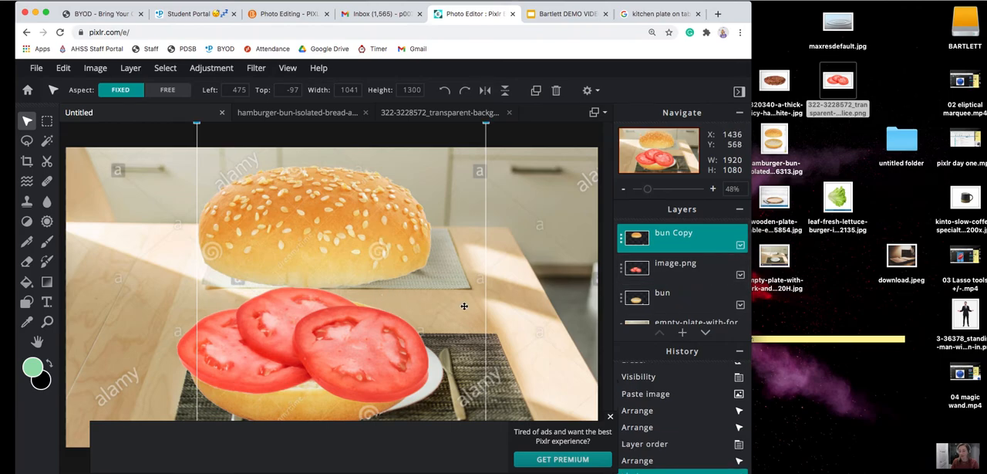
# Open the hamburger patty image from the desktop as a new document and select its white background with the Wand.
pyautogui.click(778, 87)
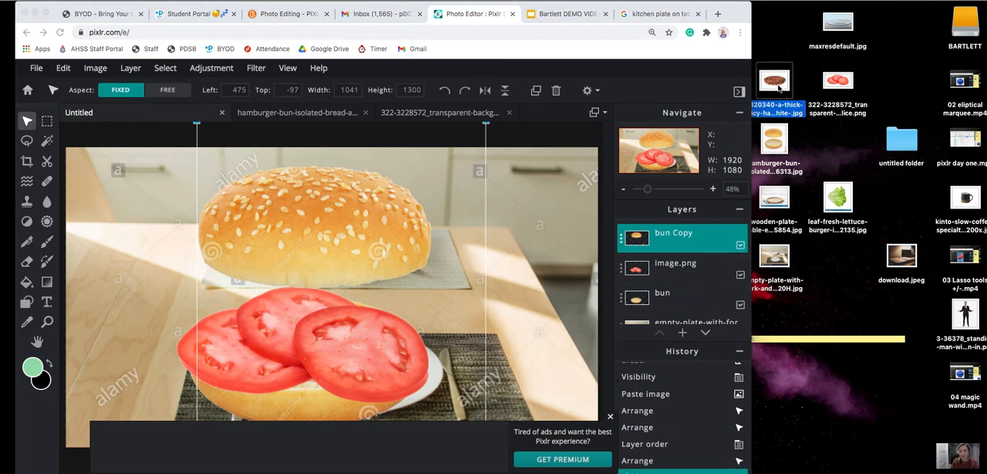
pyautogui.moveTo(776, 80); pyautogui.dragTo(549, 259)
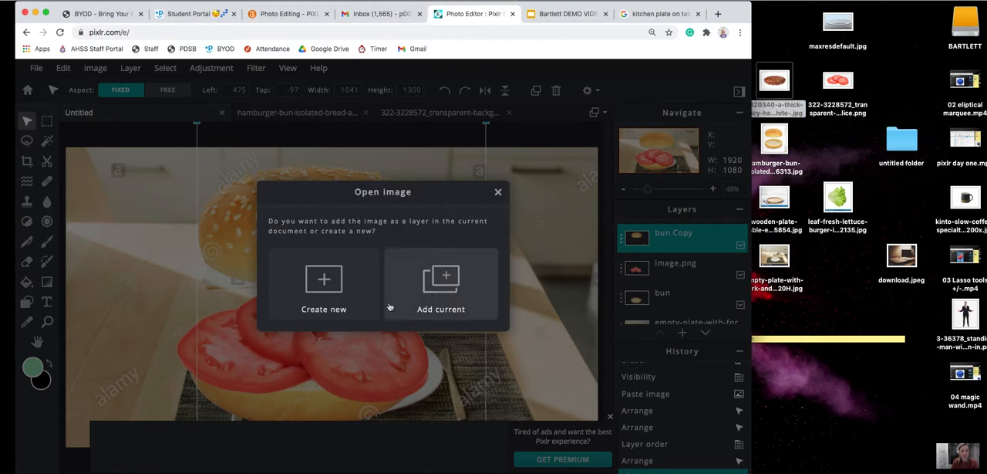
pyautogui.click(340, 287)
pyautogui.click(47, 141)
pyautogui.click(155, 168)
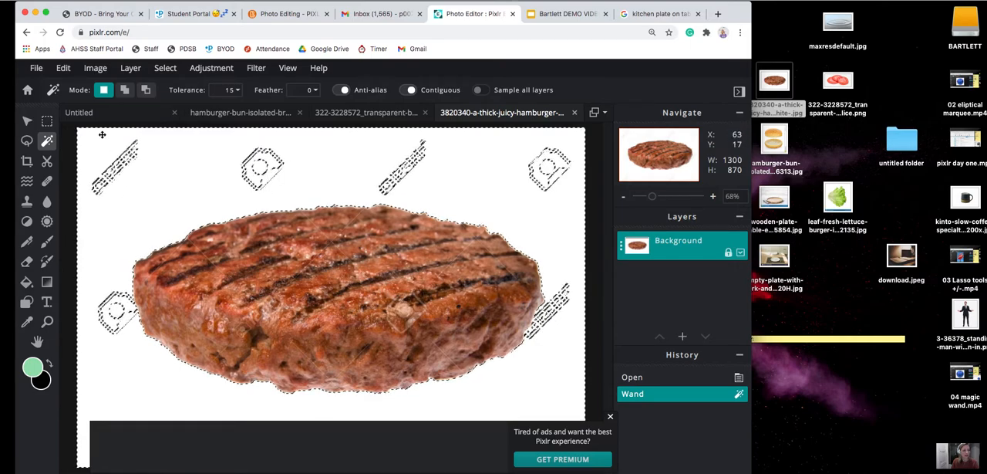
# Add the corner and upper-middle watermark outlines around the patty to the selection with elliptical marquees in add mode.
pyautogui.click(48, 123)
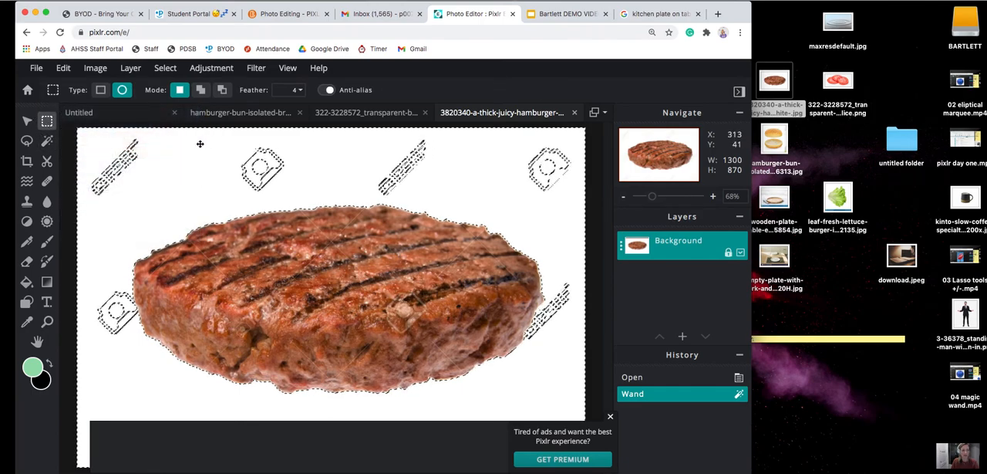
pyautogui.click(200, 91)
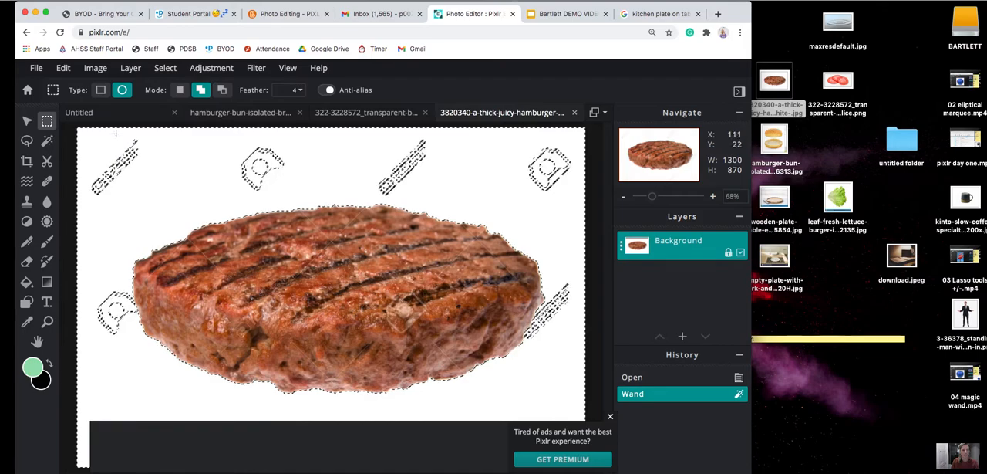
pyautogui.moveTo(90, 135); pyautogui.dragTo(159, 201)
pyautogui.moveTo(86, 171); pyautogui.dragTo(104, 200)
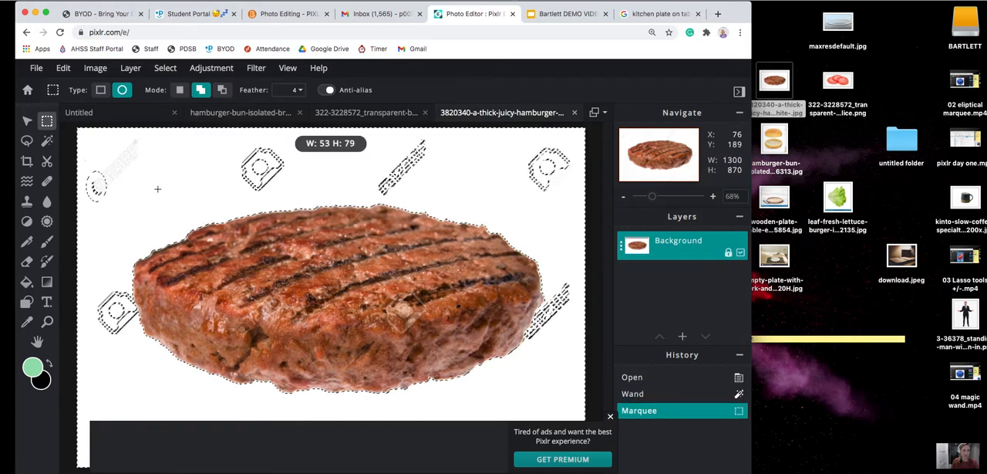
pyautogui.moveTo(229, 143); pyautogui.dragTo(293, 194)
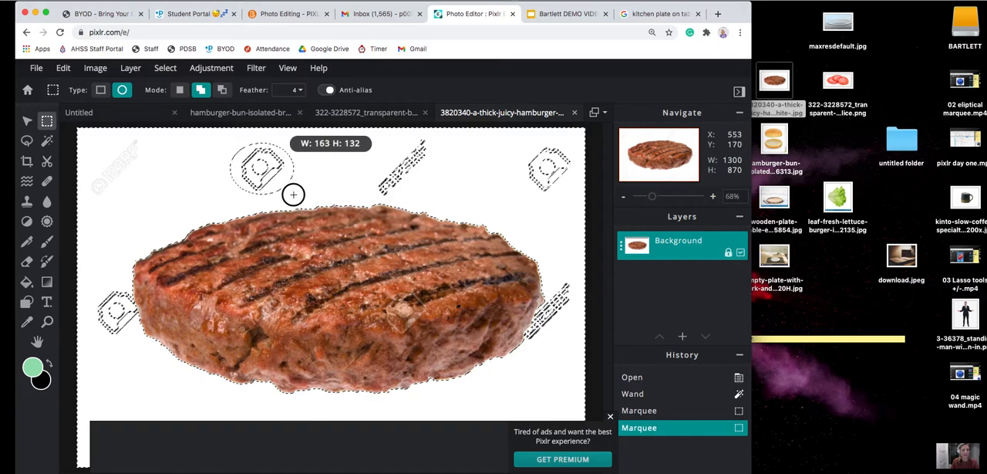
pyautogui.moveTo(330, 161); pyautogui.dragTo(332, 161)
pyautogui.moveTo(520, 138); pyautogui.dragTo(587, 202)
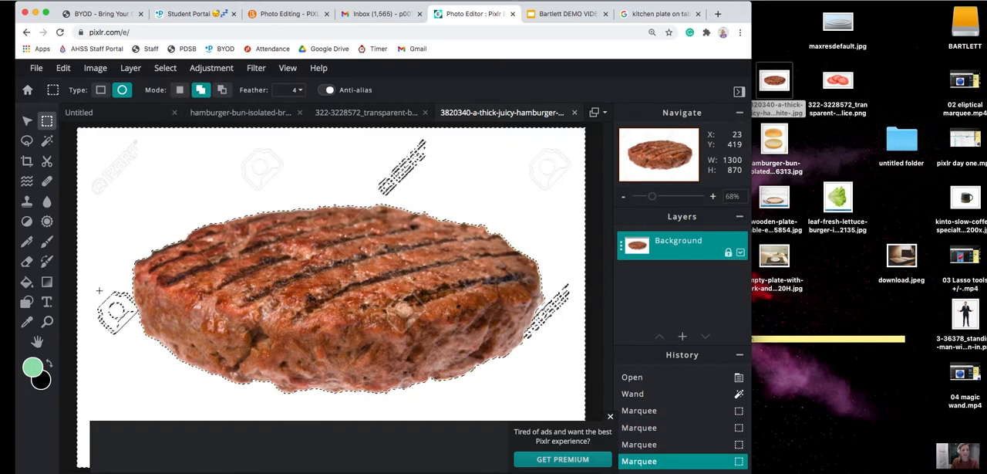
# Add the remaining watermark outlines beside and above the patty to the background selection with the Lasso in add mode.
pyautogui.click(27, 142)
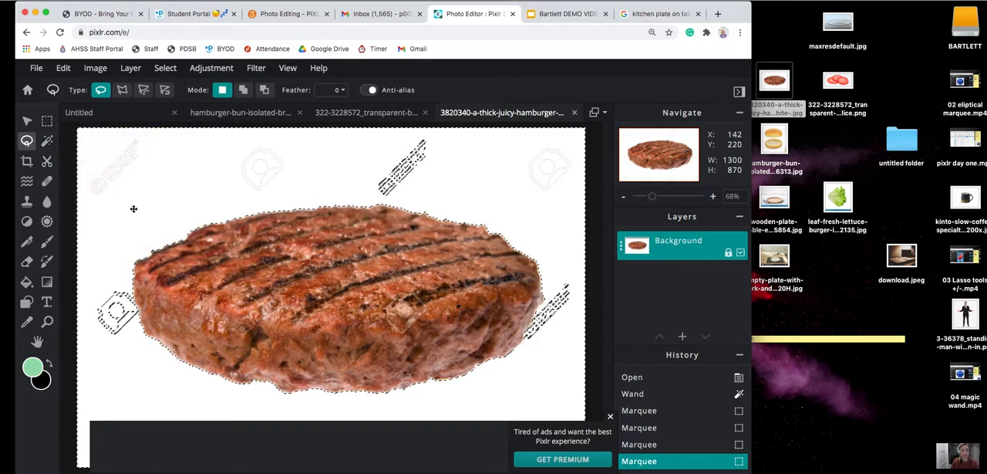
pyautogui.click(243, 89)
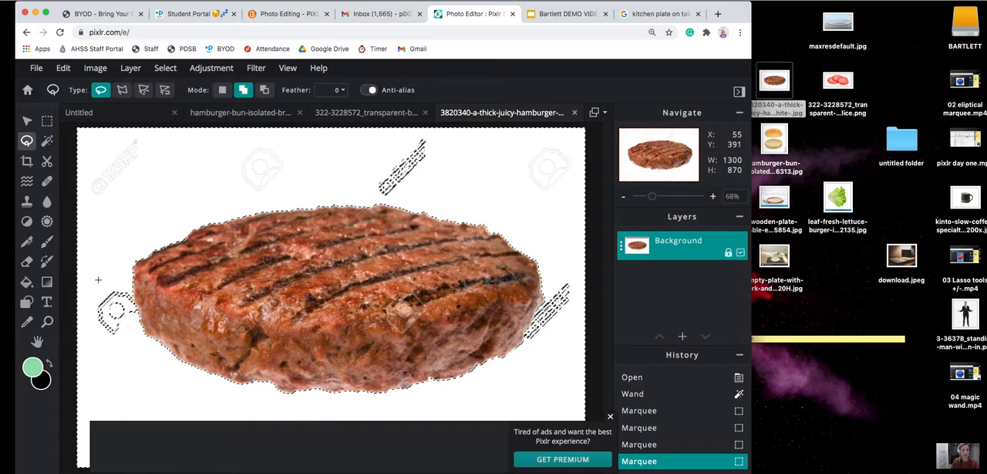
pyautogui.moveTo(89, 277)
pyautogui.mouseDown()
pyautogui.moveTo(106, 275)
pyautogui.moveTo(135, 304)
pyautogui.moveTo(116, 339)
pyautogui.moveTo(92, 274)
pyautogui.mouseUp()
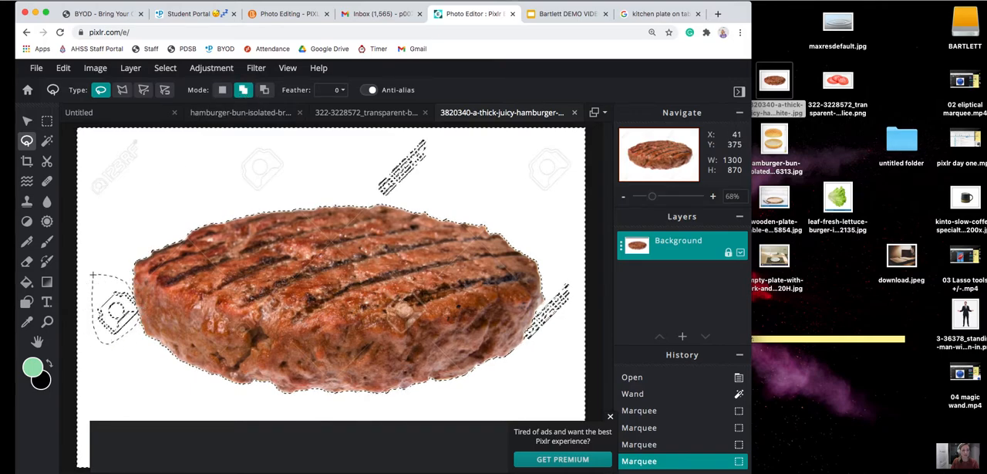
pyautogui.moveTo(421, 132)
pyautogui.mouseDown()
pyautogui.moveTo(369, 195)
pyautogui.moveTo(395, 199)
pyautogui.moveTo(424, 181)
pyautogui.moveTo(429, 133)
pyautogui.mouseUp()
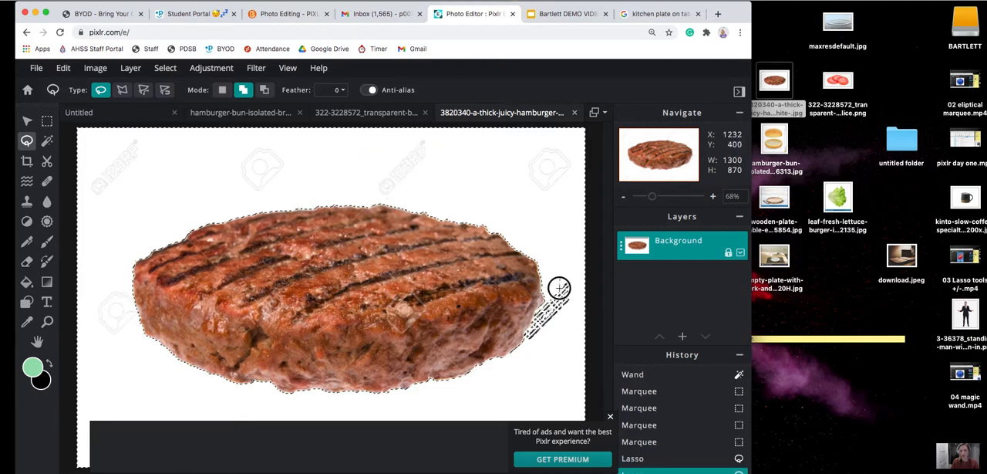
pyautogui.moveTo(536, 312)
pyautogui.mouseDown()
pyautogui.moveTo(540, 342)
pyautogui.moveTo(570, 294)
pyautogui.moveTo(558, 277)
pyautogui.mouseUp()
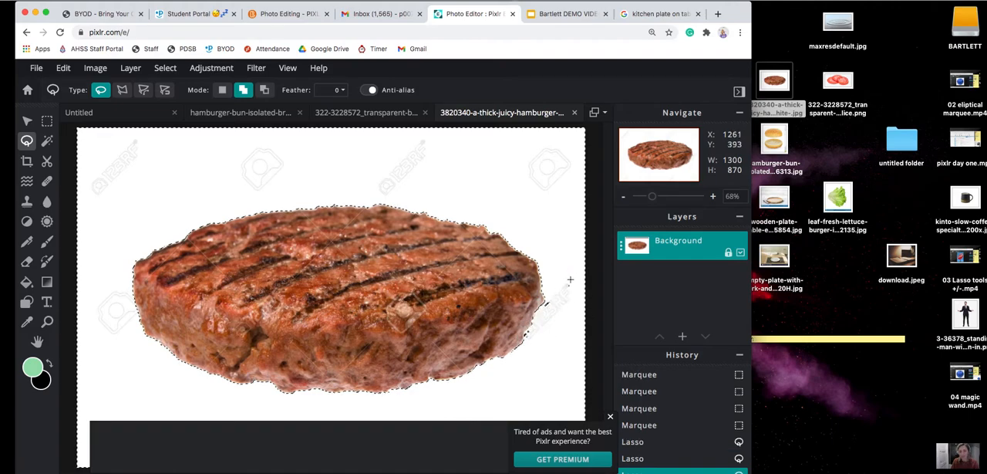
pyautogui.moveTo(550, 302)
pyautogui.mouseDown()
pyautogui.moveTo(547, 310)
pyautogui.moveTo(561, 296)
pyautogui.moveTo(560, 305)
pyautogui.mouseUp()
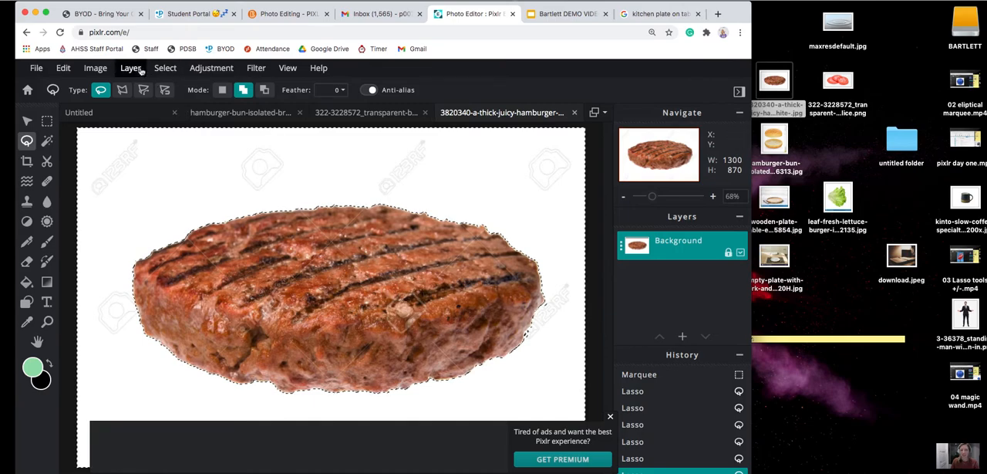
# Invert the selection and copy the patty.
pyautogui.click(165, 68)
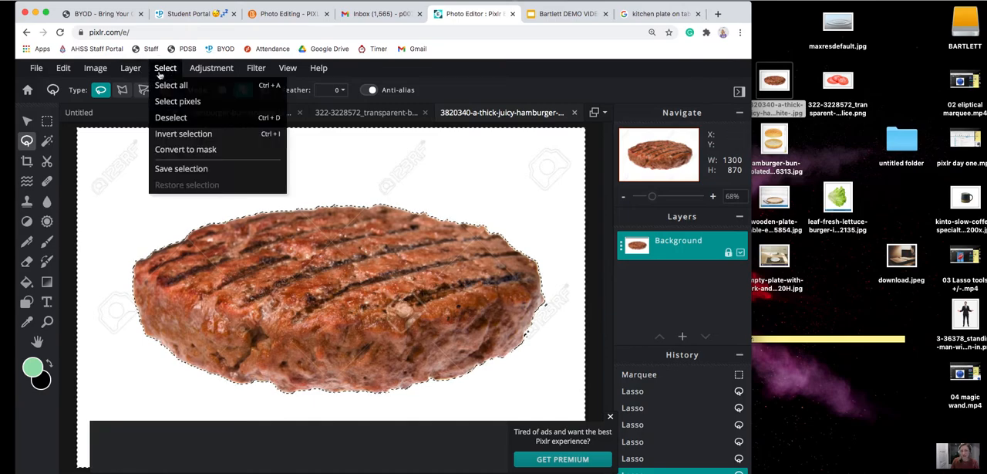
pyautogui.click(176, 136)
pyautogui.press('super+c')
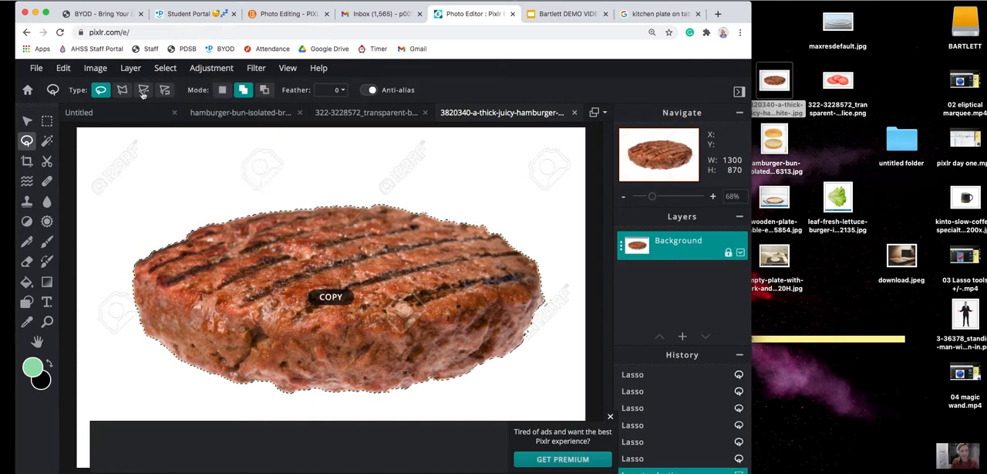
# Paste the patty into the Untitled plate document and move it over the tomatoes to about left 279, top 344.
pyautogui.click(115, 113)
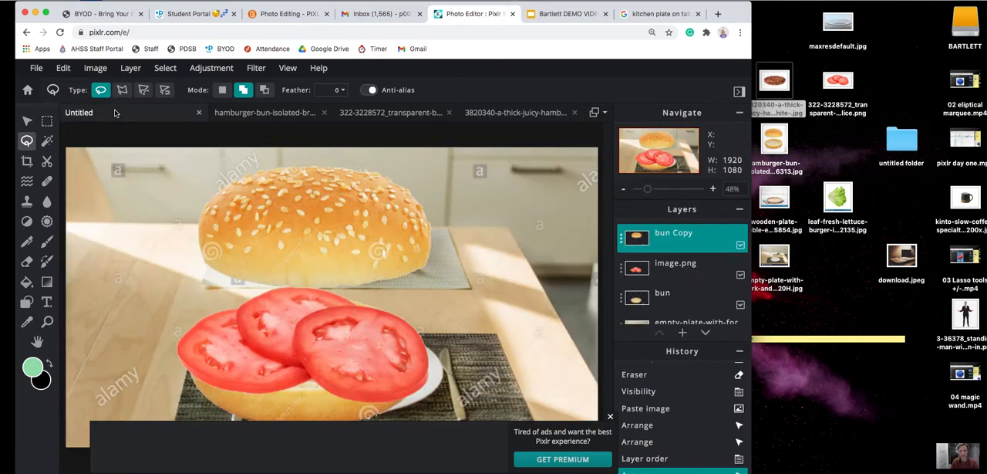
pyautogui.press('super+v')
pyautogui.click(27, 121)
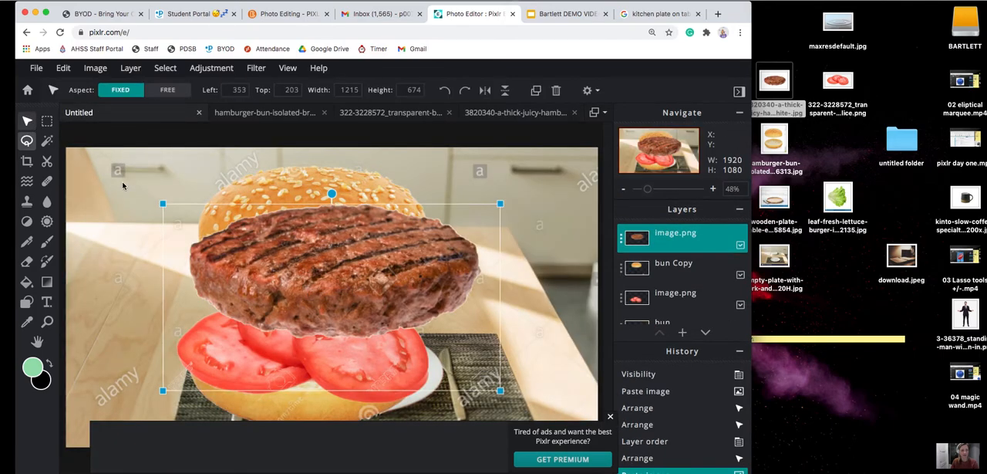
pyautogui.moveTo(371, 282); pyautogui.dragTo(351, 321)
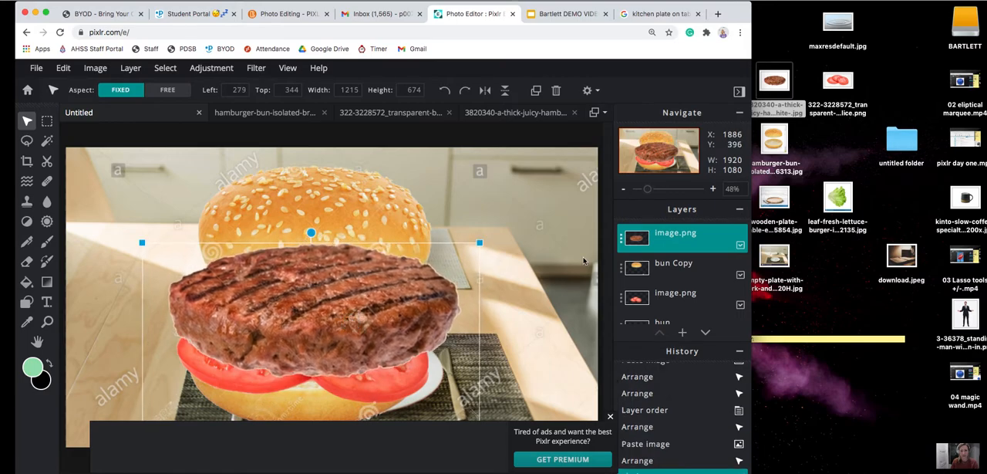
# Place the bun Copy layer above the patty layer and lower the top bun to about left 452, top 0.
pyautogui.click(667, 266)
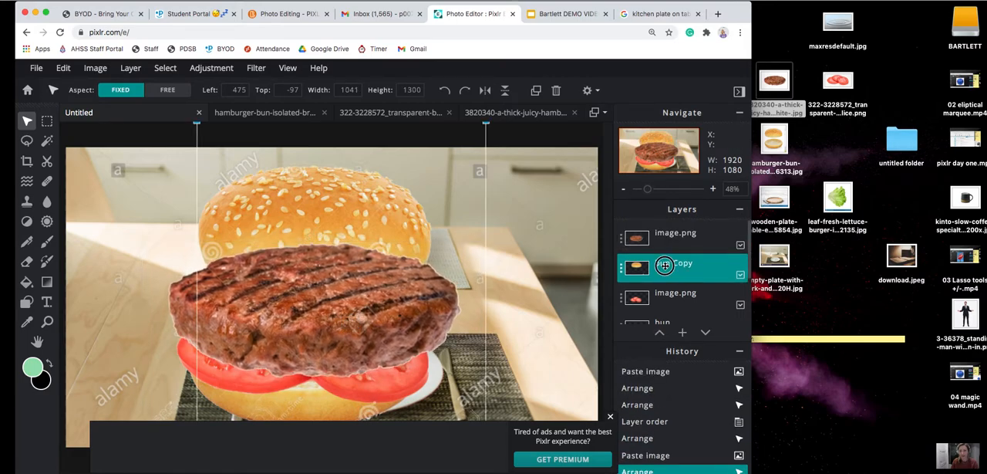
pyautogui.moveTo(664, 265); pyautogui.dragTo(665, 236)
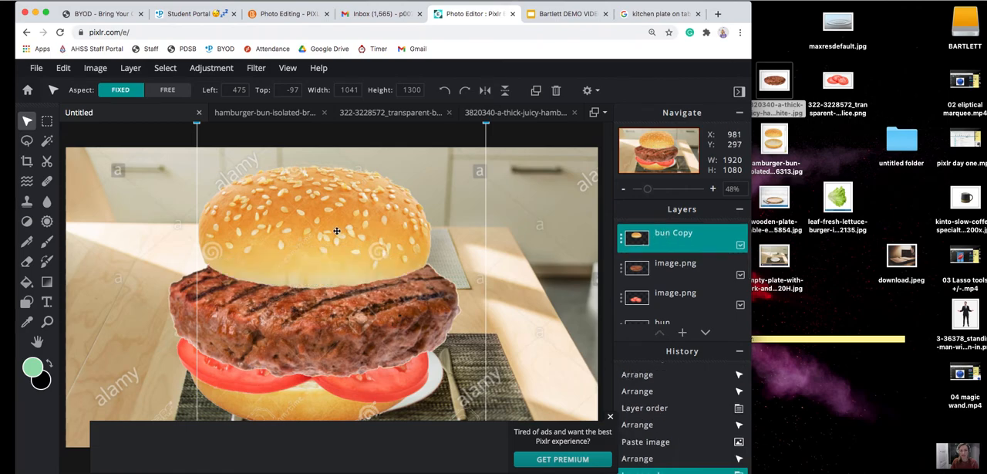
pyautogui.moveTo(334, 219); pyautogui.dragTo(328, 245)
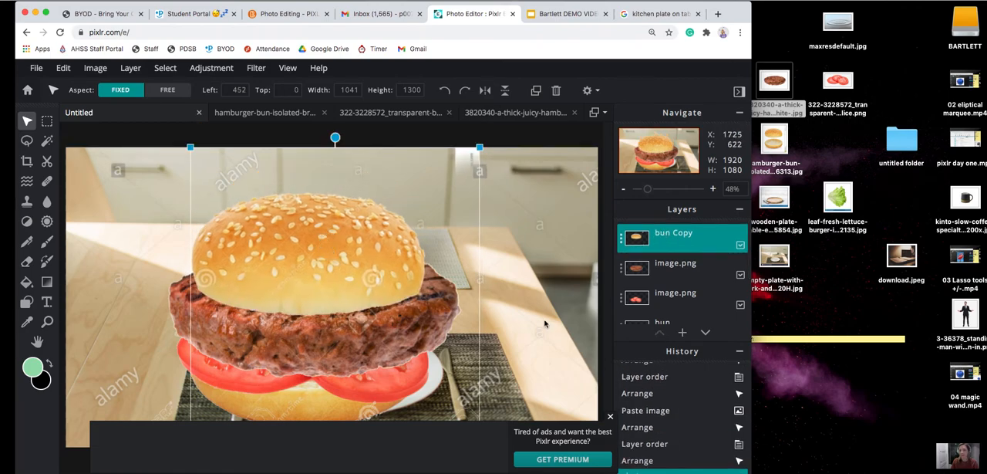
# Place the tomato layer above the patty layer and move the top bun up, away from the tomato slices.
pyautogui.moveTo(670, 300); pyautogui.dragTo(670, 260)
pyautogui.moveTo(388, 357); pyautogui.dragTo(443, 302)
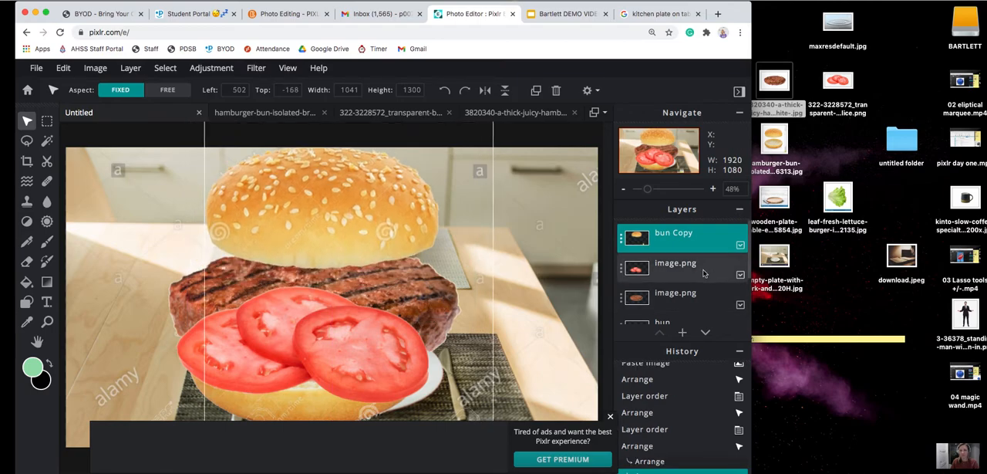
pyautogui.click(463, 317)
pyautogui.moveTo(428, 307); pyautogui.dragTo(446, 317)
# Nudge the patty down to about left 275, top 370 with a slight rotation, and lower the top bun to about left 477, top -110.
pyautogui.click(681, 295)
pyautogui.click(676, 293)
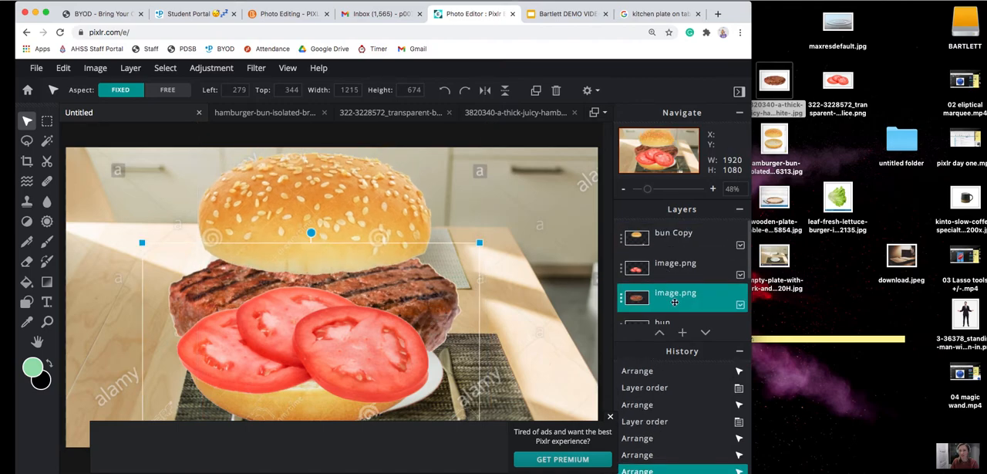
pyautogui.press('Down')
pyautogui.press('Down')
pyautogui.press('Down')
pyautogui.press('Down')
pyautogui.press('Down')
pyautogui.press('Down')
pyautogui.press('Down')
pyautogui.press('Down')
pyautogui.press('Down')
pyautogui.press('Down')
pyautogui.press('Down')
pyautogui.press('Down')
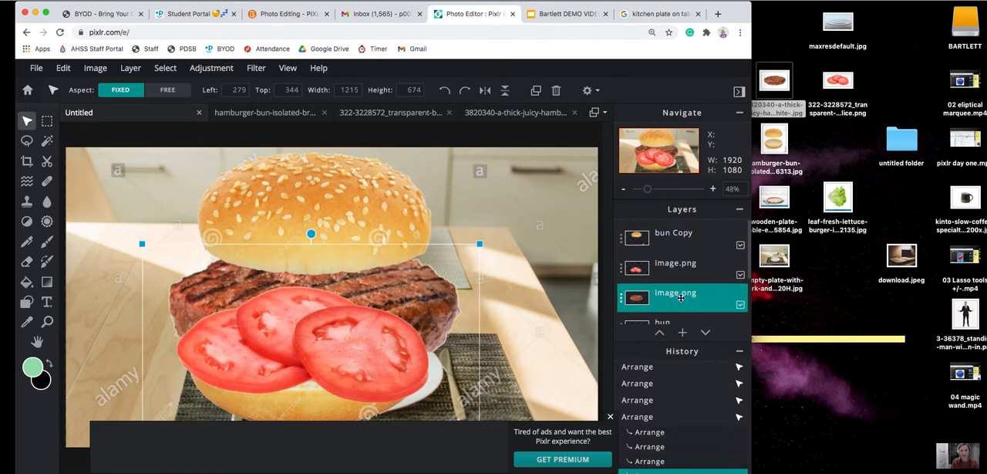
pyautogui.press('Down')
pyautogui.press('Down')
pyautogui.press('Down')
pyautogui.press('Down')
pyautogui.press('Down')
pyautogui.press('Down')
pyautogui.press('Down')
pyautogui.press('Down')
pyautogui.press('Down')
pyautogui.press('Down')
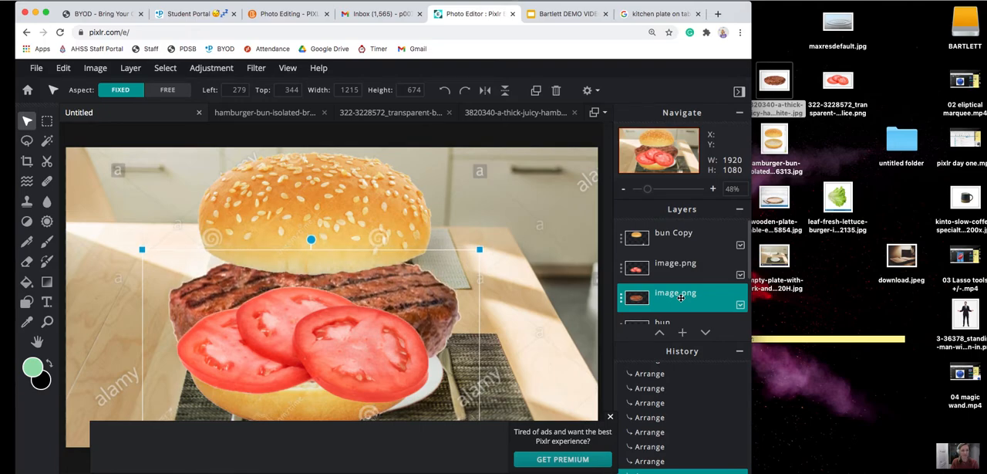
pyautogui.moveTo(311, 242); pyautogui.dragTo(312, 251)
pyautogui.moveTo(356, 283); pyautogui.dragTo(356, 294)
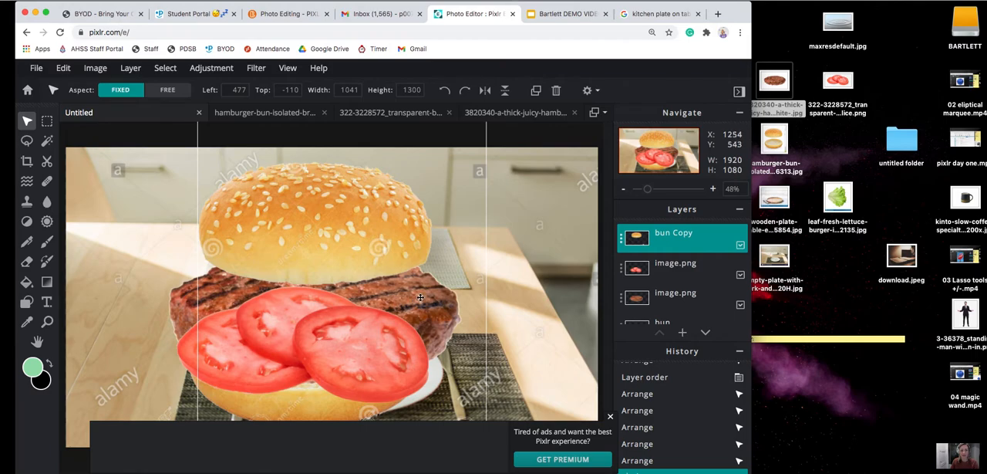
# Hide the bun Copy layer and move the tomato slices up onto the patty at about left 404, top 275.
pyautogui.click(692, 293)
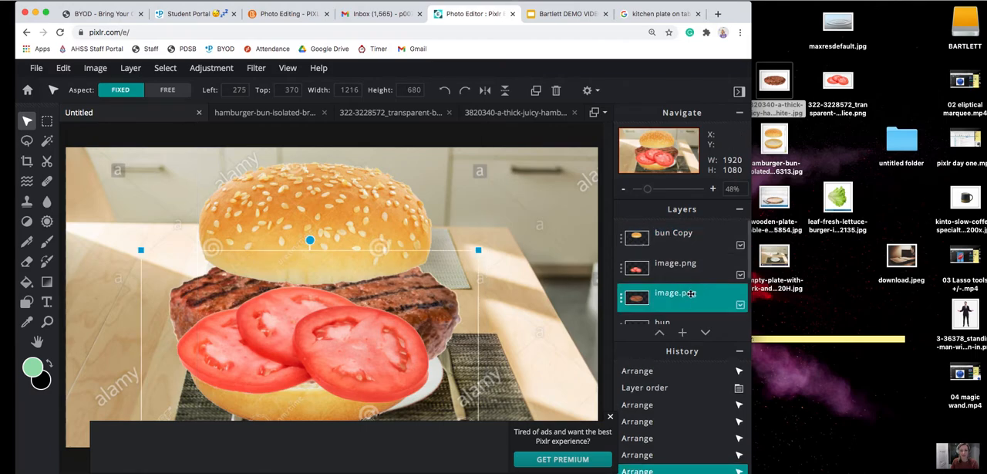
pyautogui.click(637, 239)
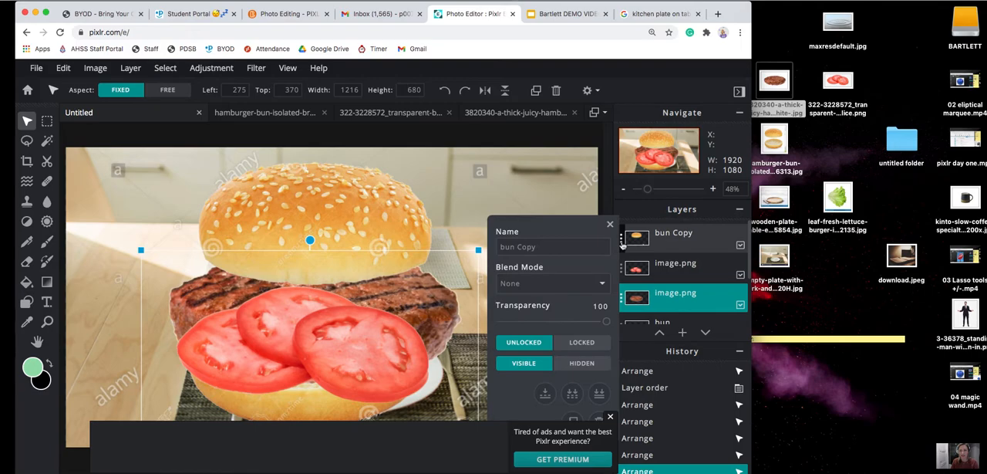
pyautogui.click(578, 364)
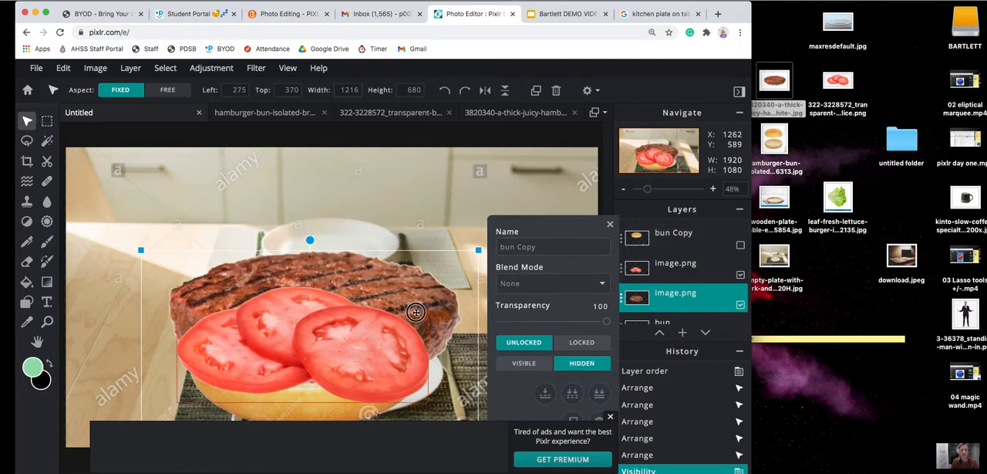
pyautogui.click(610, 225)
pyautogui.click(671, 266)
pyautogui.moveTo(389, 308); pyautogui.dragTo(395, 228)
# Show the bun Copy layer again and set the top bun onto the tomatoes at about left 456, top -75.
pyautogui.click(621, 240)
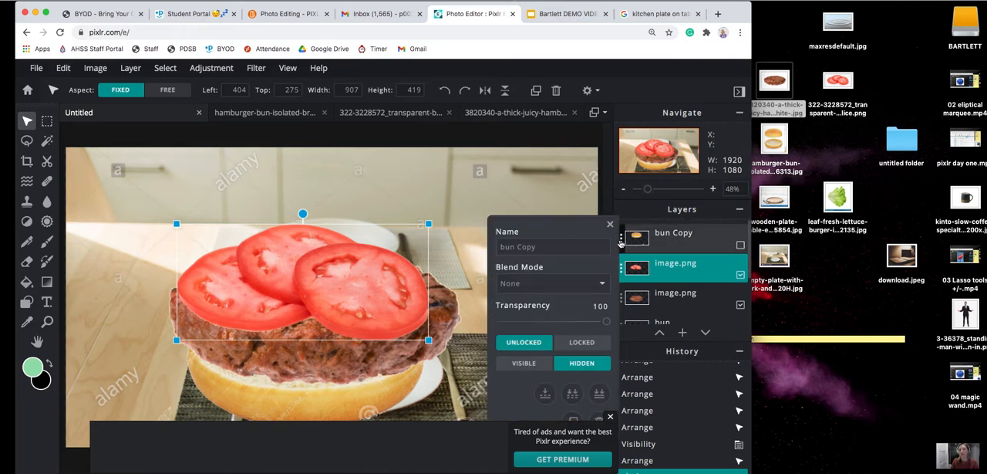
pyautogui.click(524, 363)
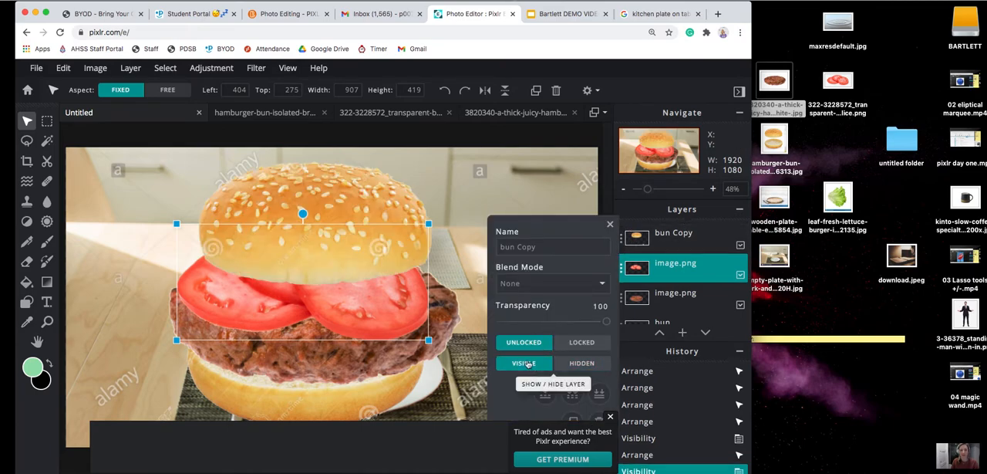
pyautogui.click(342, 202)
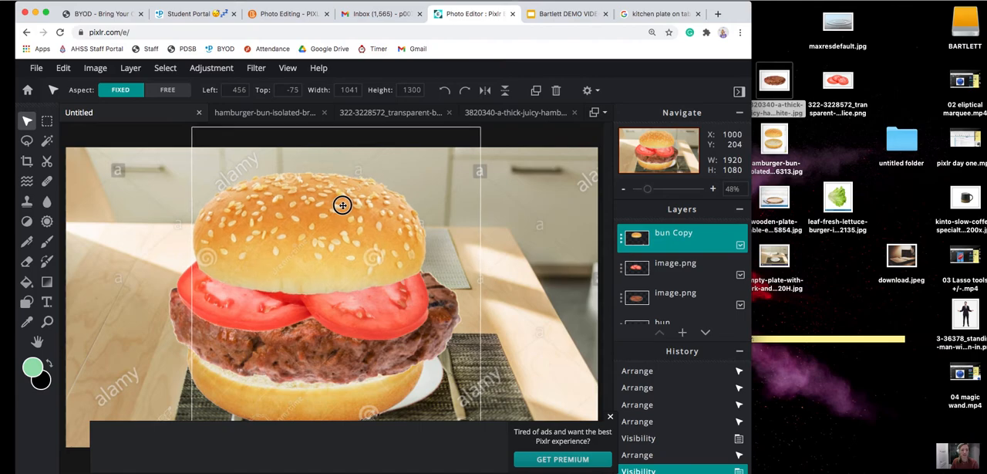
pyautogui.click(342, 204)
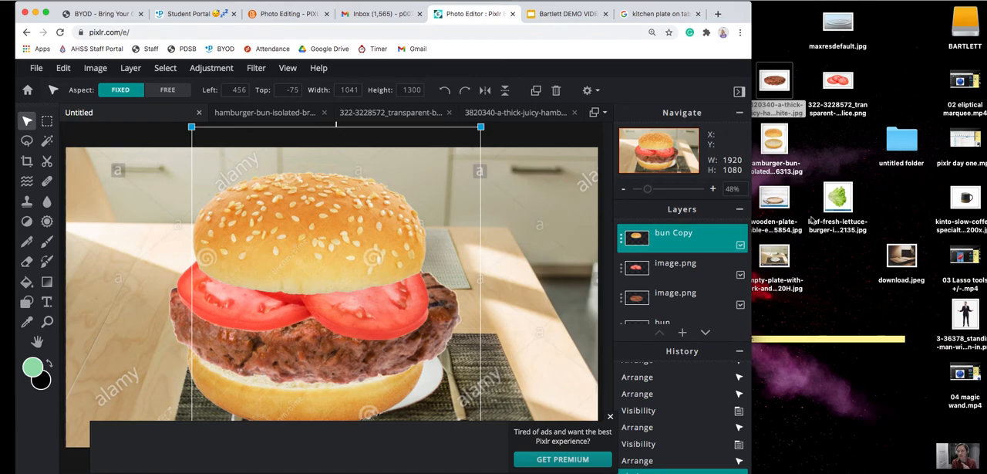
# Expand the collapsed yellow TODAY sticky note on the desktop and move it up beside the browser window to read it.
pyautogui.click(854, 418)
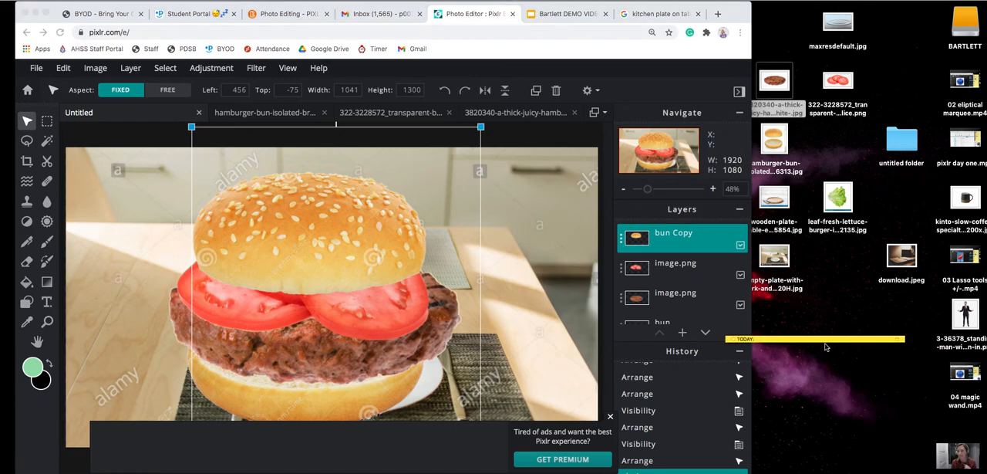
pyautogui.doubleClick(754, 340)
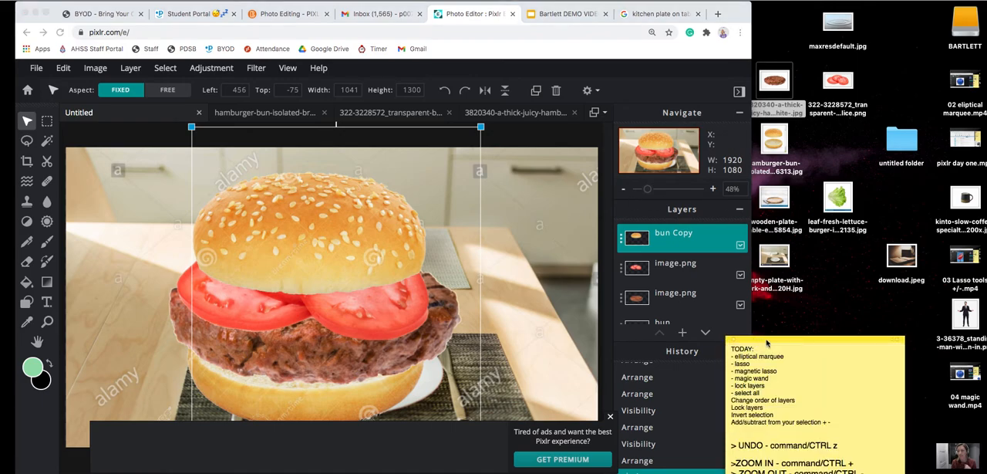
pyautogui.moveTo(797, 339); pyautogui.dragTo(829, 23)
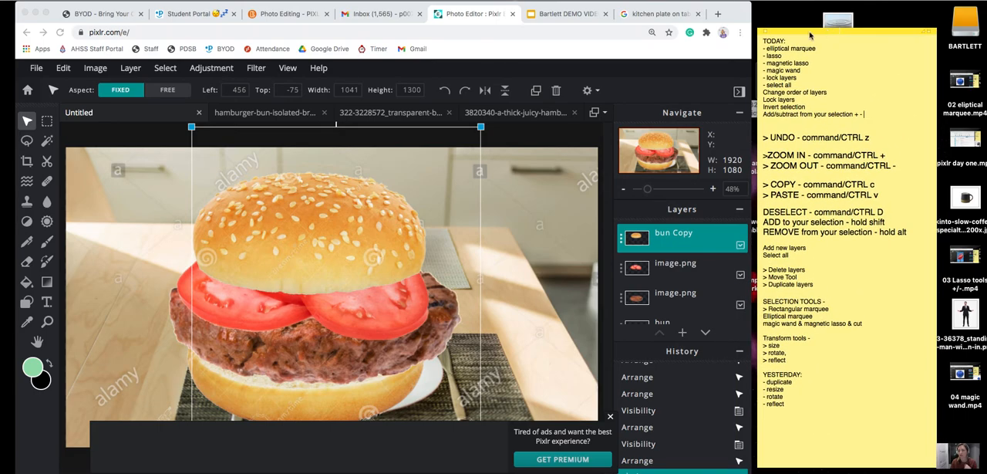